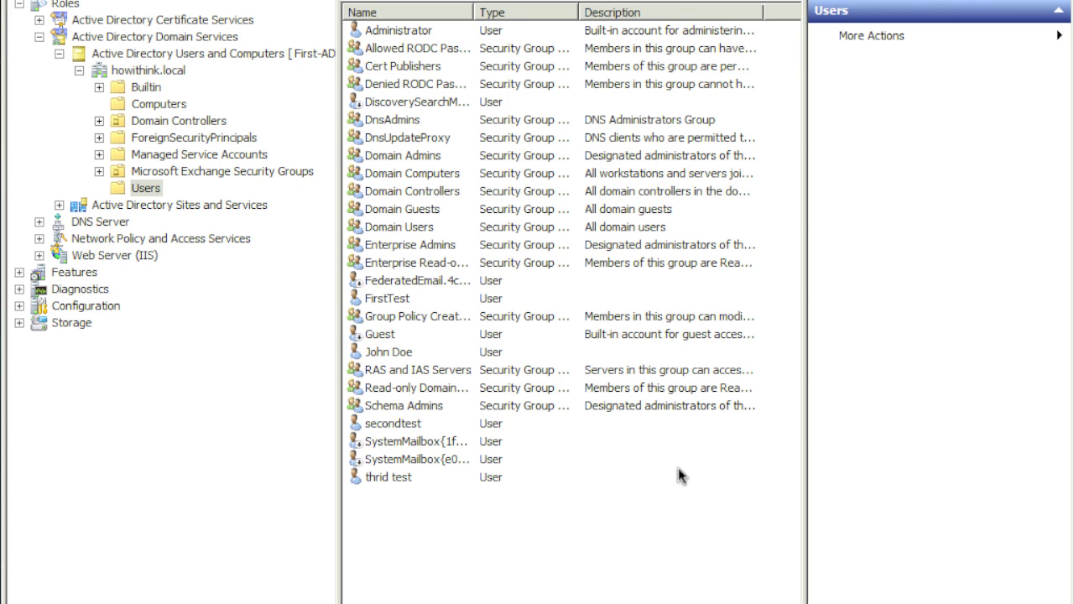
Start a new domain user in Users with first name and logon name SPSQL.
{"action": "right_click", "coordinate": [158, 191]}
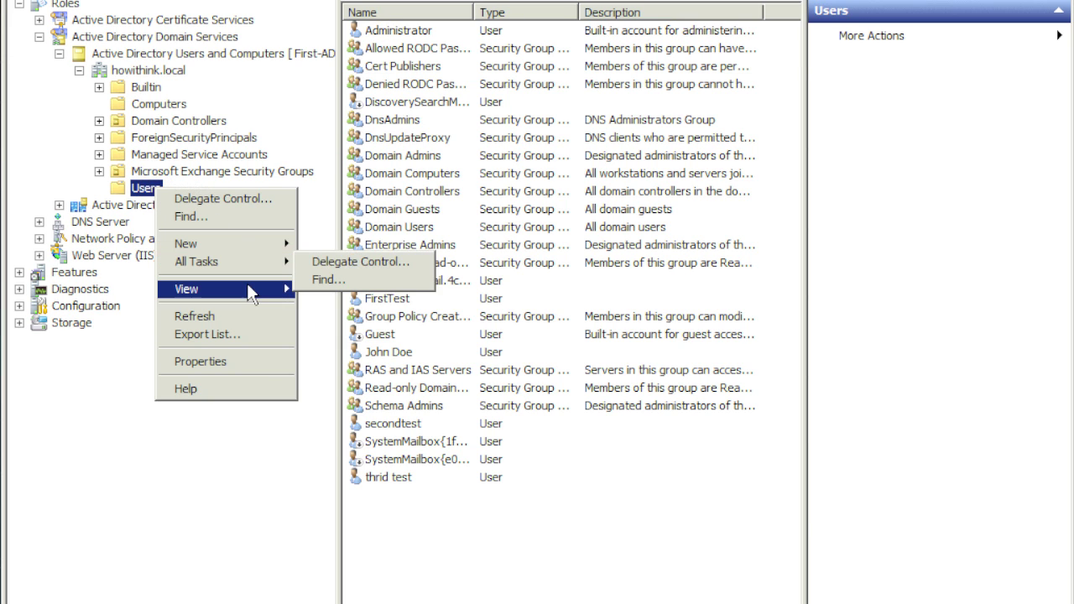
{"action": "mouse_move", "coordinate": [248, 288]}
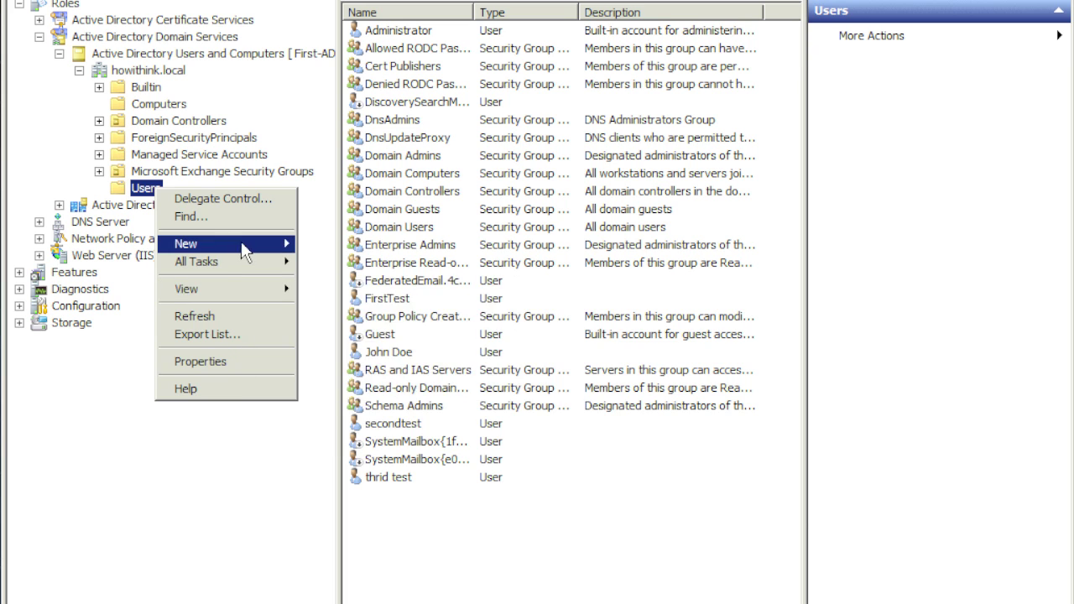
{"action": "left_click", "coordinate": [239, 243]}
{"action": "left_click", "coordinate": [356, 387]}
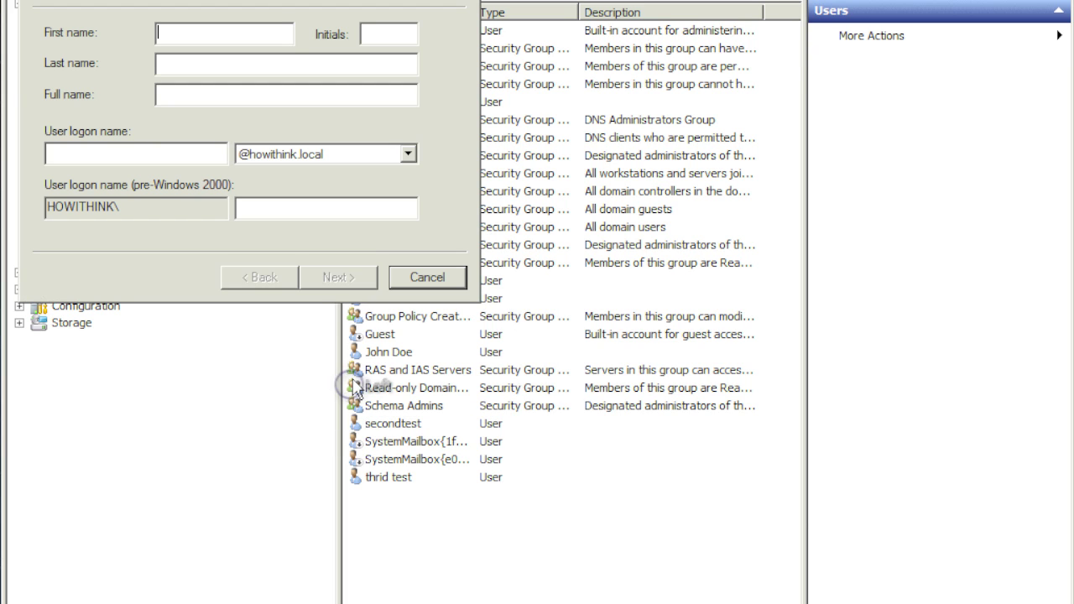
{"action": "type", "text": "S"}
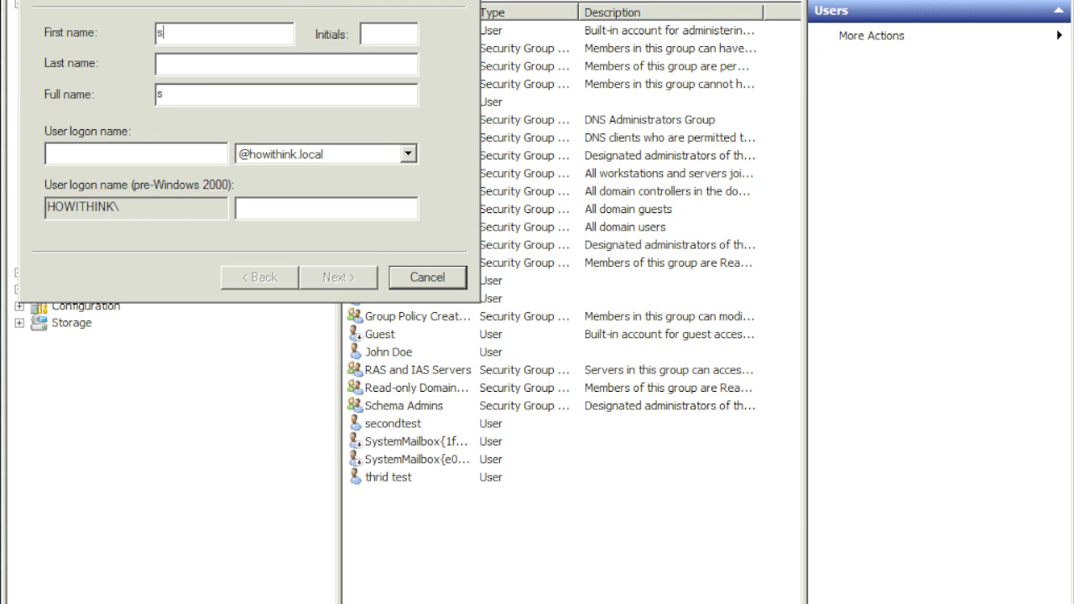
{"action": "key", "text": "BackSpace"}
{"action": "type", "text": "SQL"}
{"action": "key", "text": "BackSpace"}
{"action": "key", "text": "BackSpace"}
{"action": "type", "text": "PSQL"}
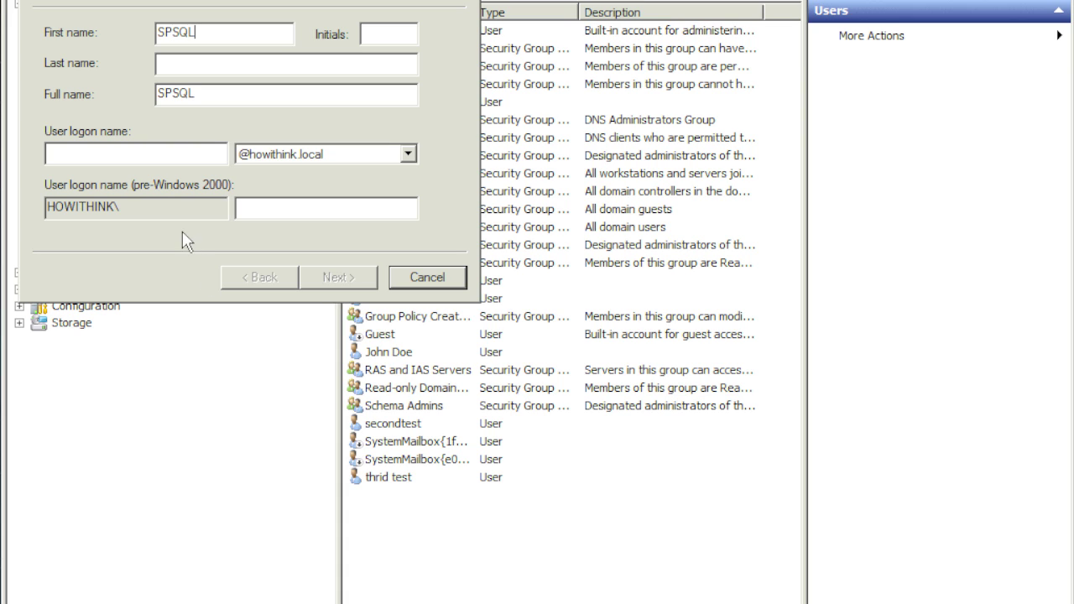
{"action": "left_click", "coordinate": [155, 154]}
{"action": "type", "text": "S"}
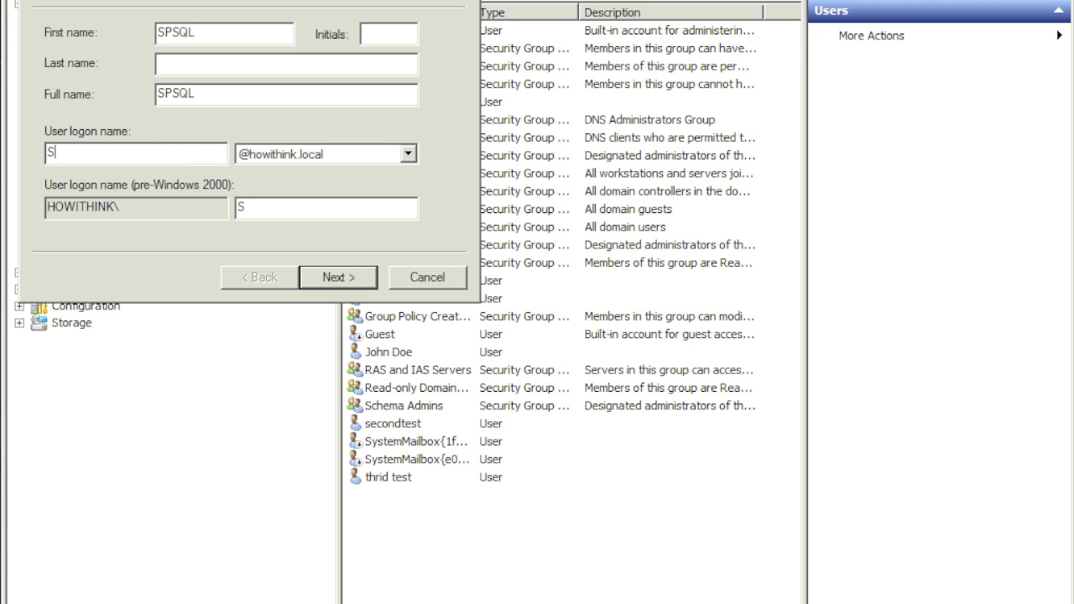
{"action": "type", "text": "PSQL"}
{"action": "left_click", "coordinate": [335, 277]}
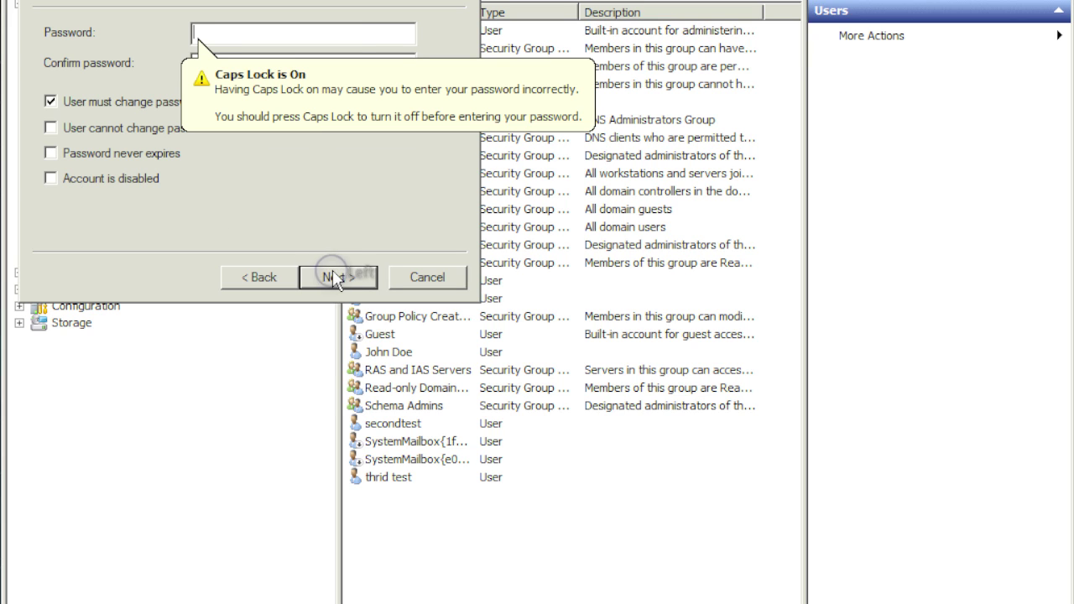
Give SPSQL a password that never expires and the user cannot change, then create the account.
{"action": "left_click", "coordinate": [220, 34]}
{"action": "type", "text": "*******"}
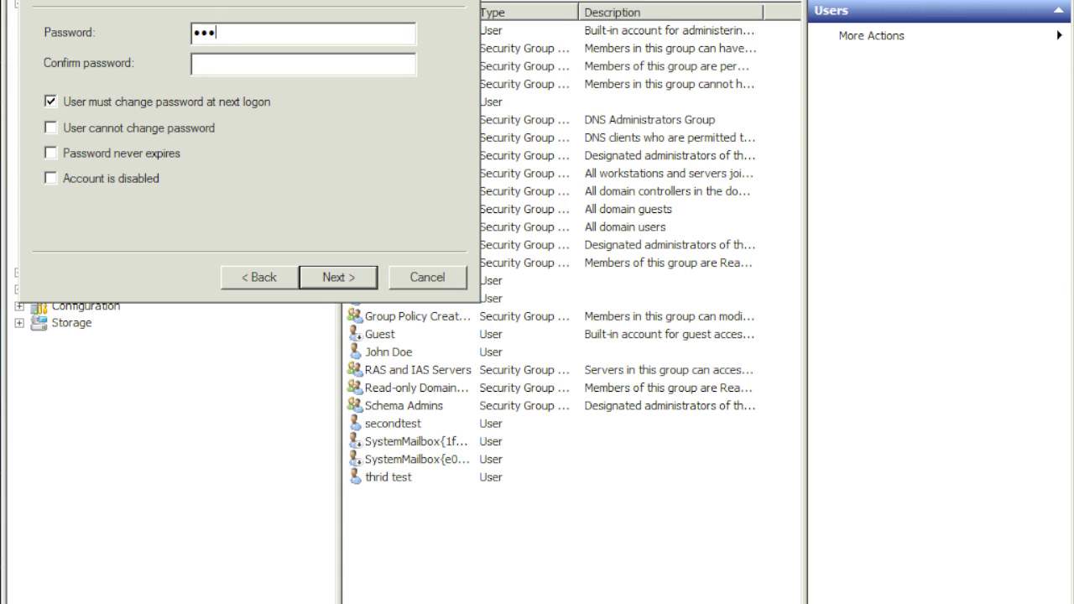
{"action": "key", "text": "Tab"}
{"action": "type", "text": "*******"}
{"action": "left_click", "coordinate": [55, 102]}
{"action": "left_click", "coordinate": [61, 128]}
{"action": "left_click", "coordinate": [68, 153]}
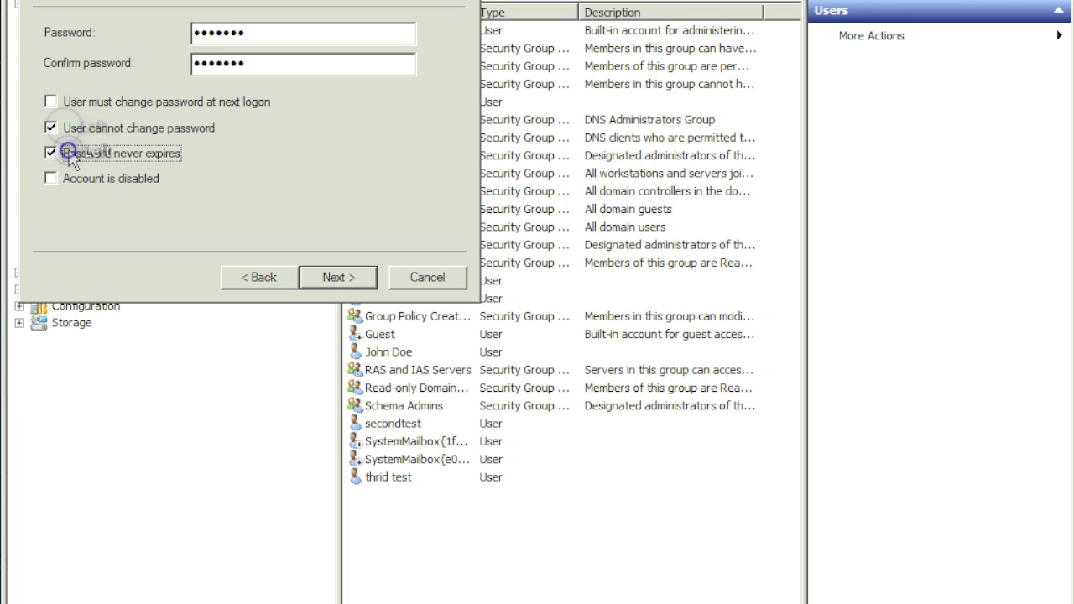
{"action": "left_click", "coordinate": [336, 274]}
{"action": "left_click", "coordinate": [339, 275]}
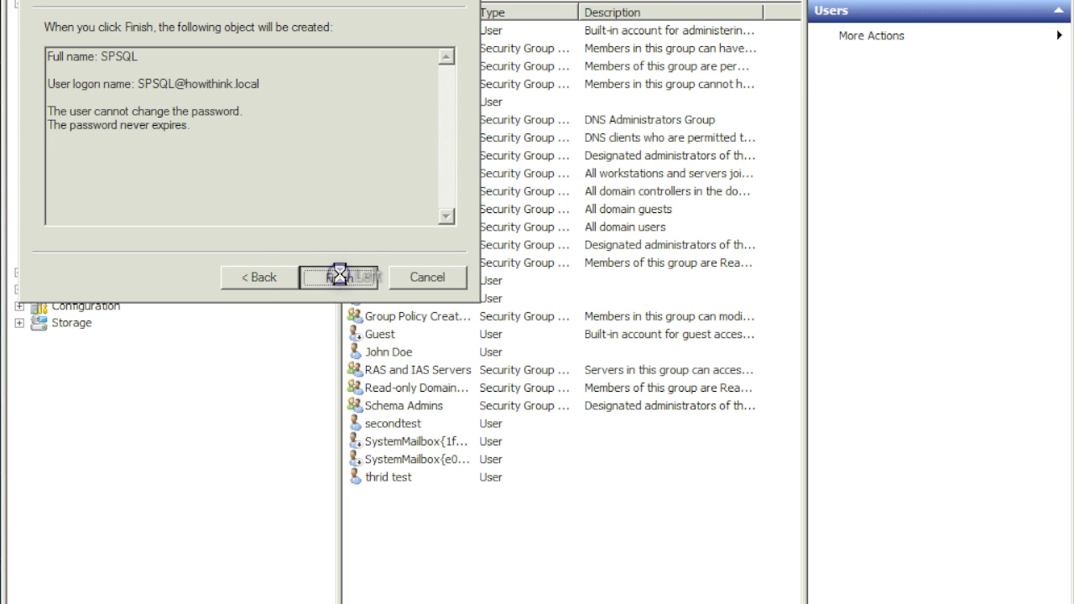
{"action": "right_click", "coordinate": [148, 188]}
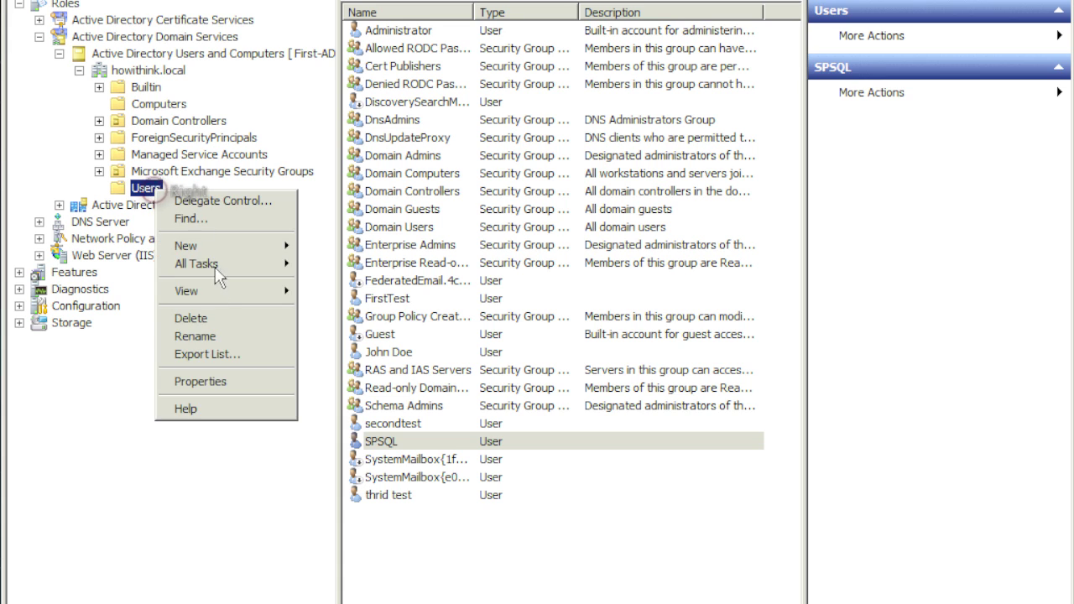
Start another new domain user with first name and logon name SPADMIN.
{"action": "left_click", "coordinate": [227, 246]}
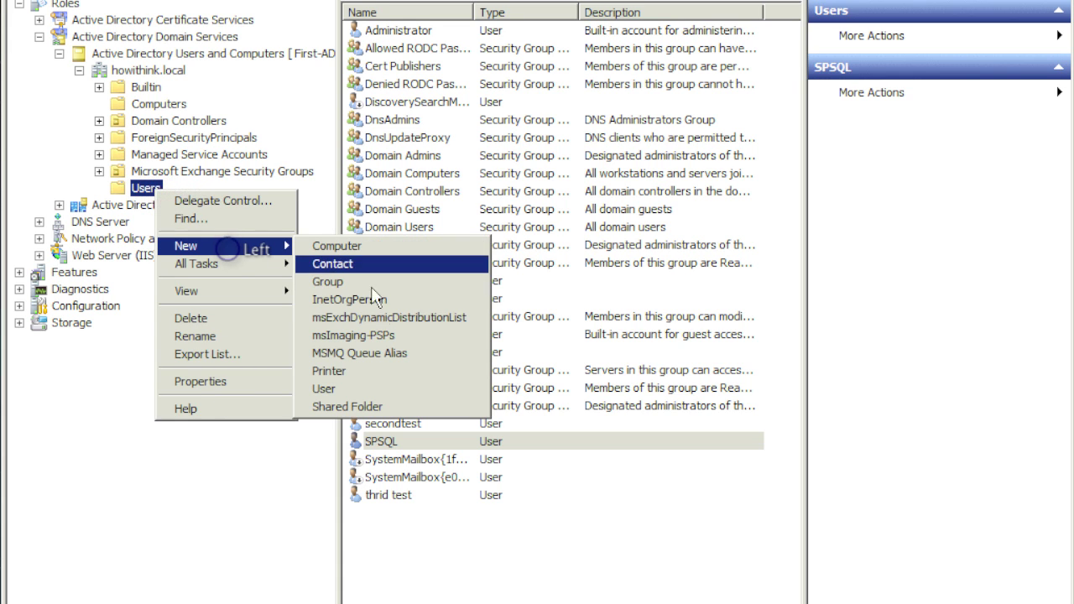
{"action": "left_click", "coordinate": [348, 388]}
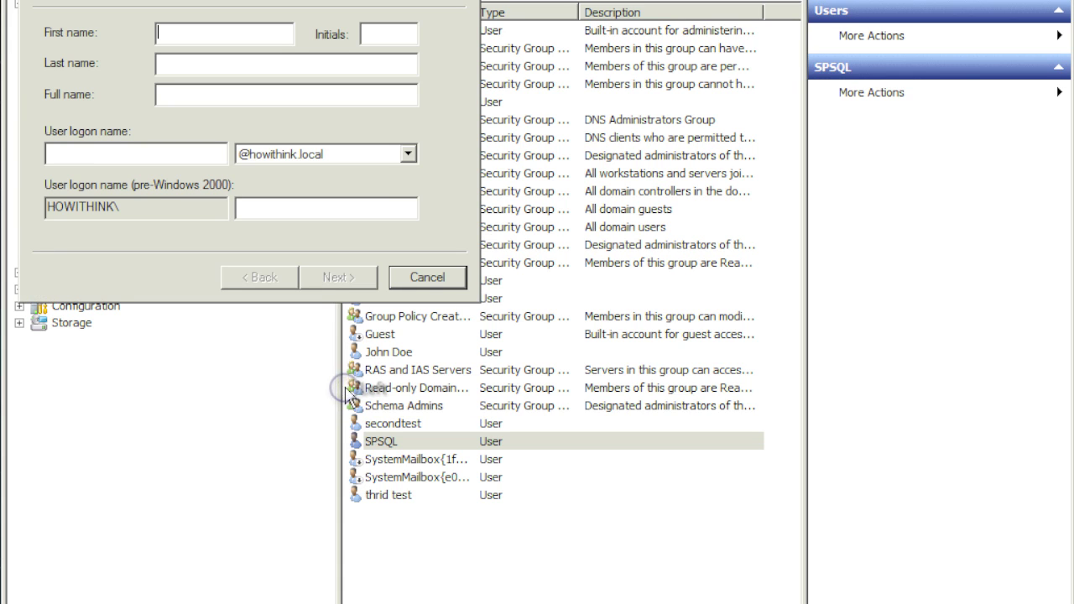
{"action": "type", "text": "sp"}
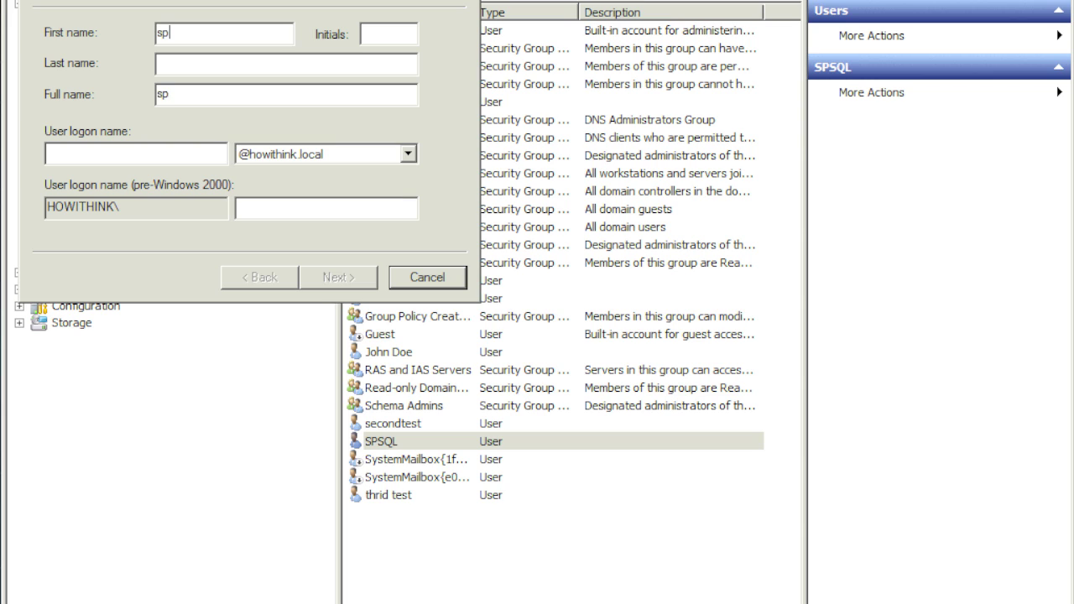
{"action": "key", "text": "BackSpace"}
{"action": "key", "text": "BackSpace"}
{"action": "type", "text": "SPADMIN"}
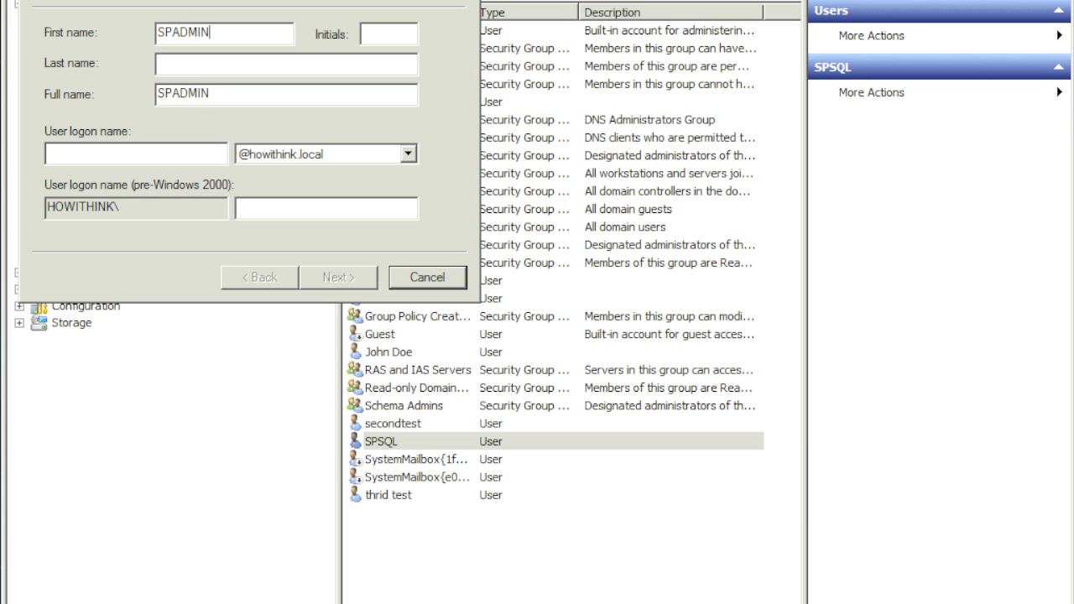
{"action": "left_click", "coordinate": [219, 155]}
{"action": "type", "text": "S"}
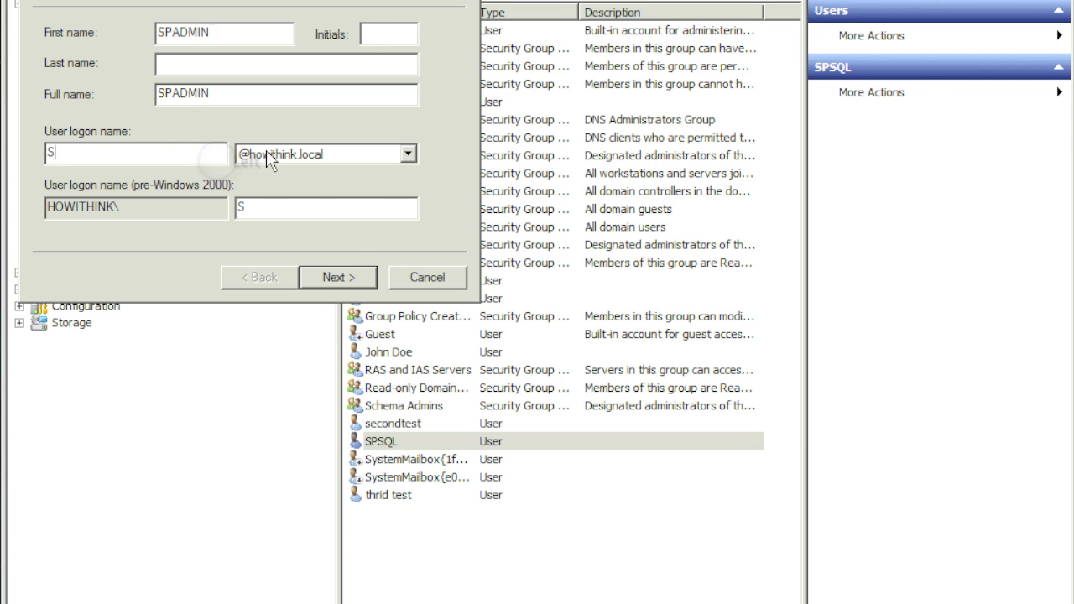
{"action": "type", "text": "PADMIN"}
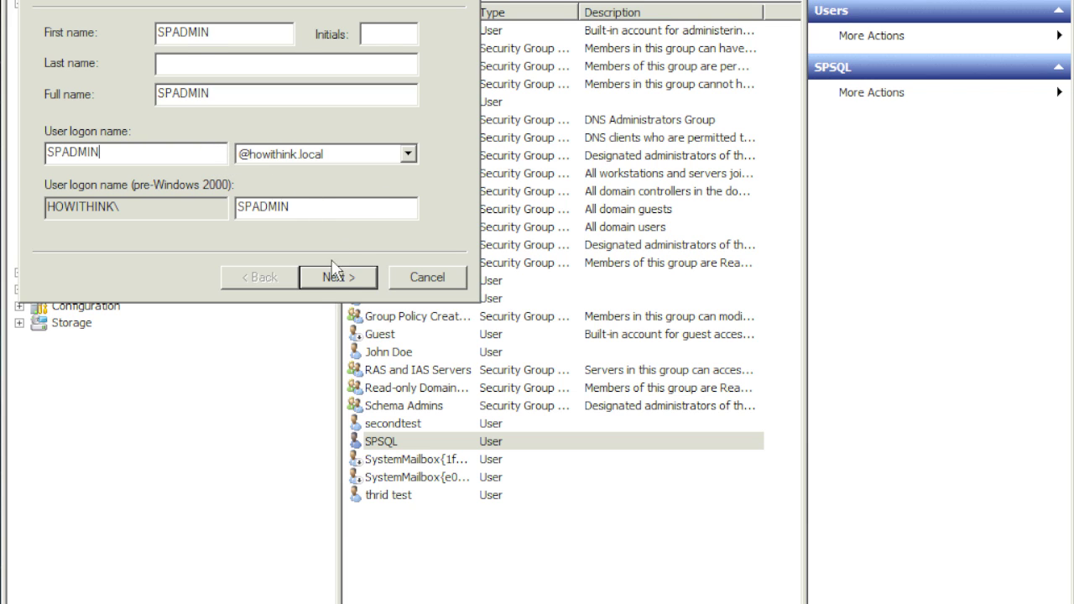
{"action": "left_click", "coordinate": [334, 275]}
Give SPADMIN a password that never expires and the user cannot change, then create the account.
{"action": "type", "text": "P"}
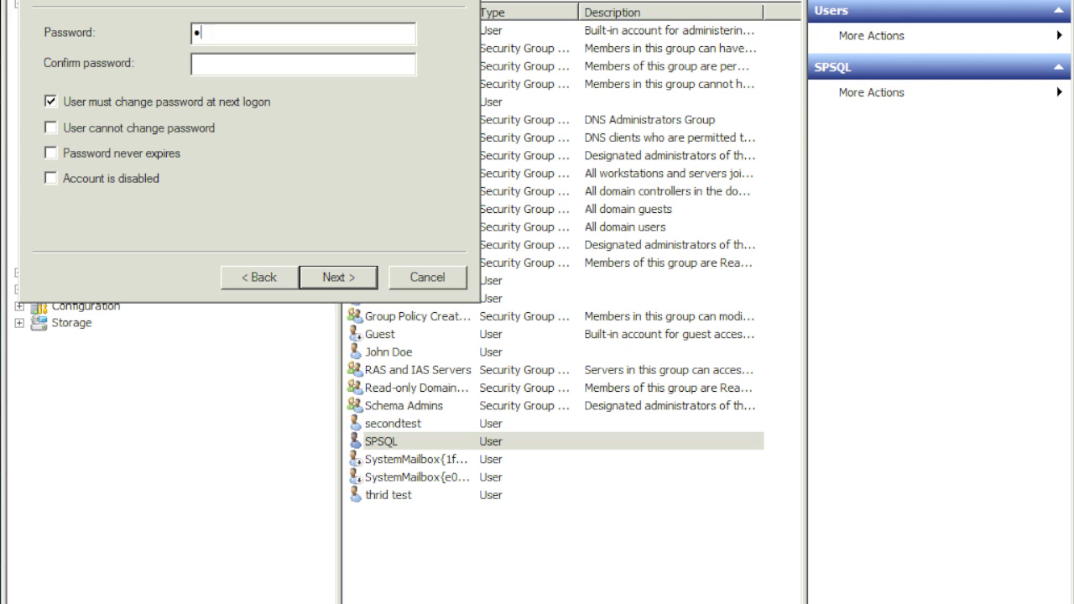
{"action": "type", "text": "assw0r"}
{"action": "key", "text": "Tab"}
{"action": "type", "text": "Passw0r"}
{"action": "left_click", "coordinate": [55, 101]}
{"action": "left_click", "coordinate": [70, 127]}
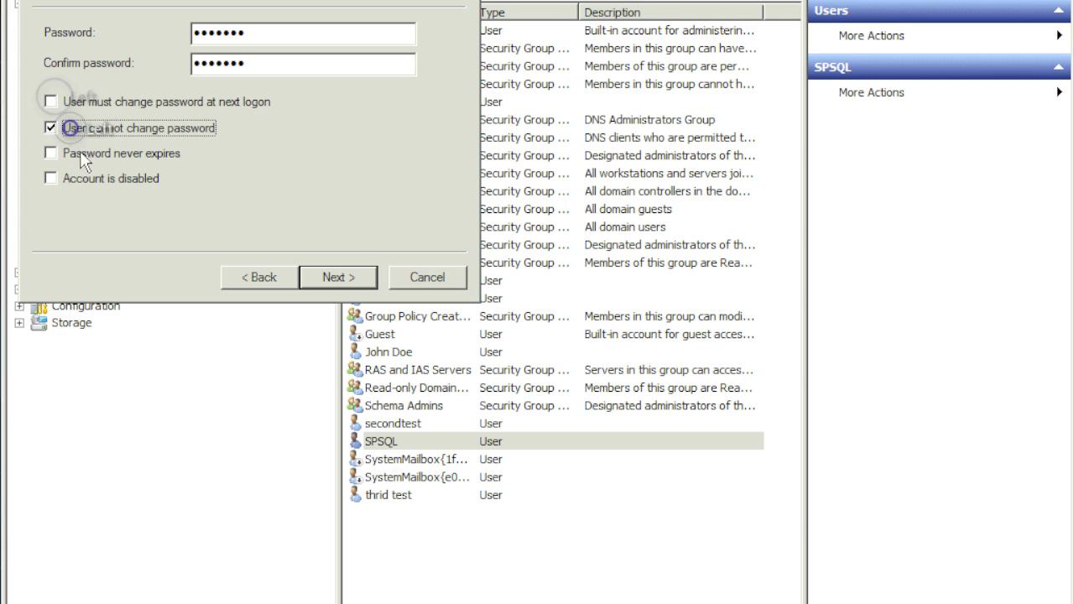
{"action": "left_click", "coordinate": [82, 154]}
{"action": "left_click", "coordinate": [336, 275]}
{"action": "left_click", "coordinate": [342, 276]}
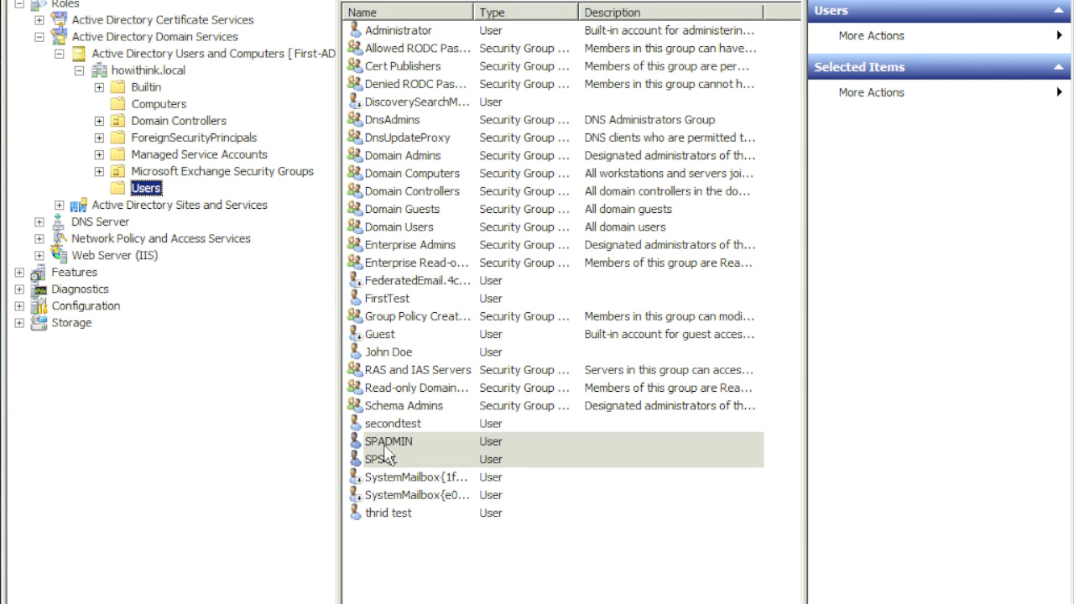
Start a third new domain user with first name and logon name SPFARM.
{"action": "right_click", "coordinate": [457, 576]}
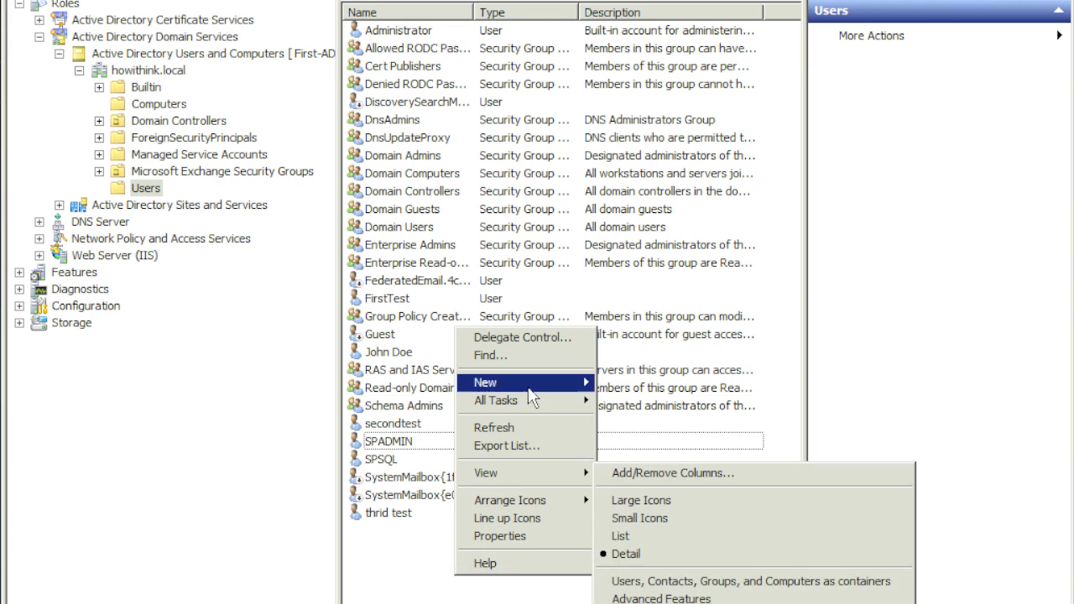
{"action": "left_click", "coordinate": [516, 383]}
{"action": "left_click", "coordinate": [630, 523]}
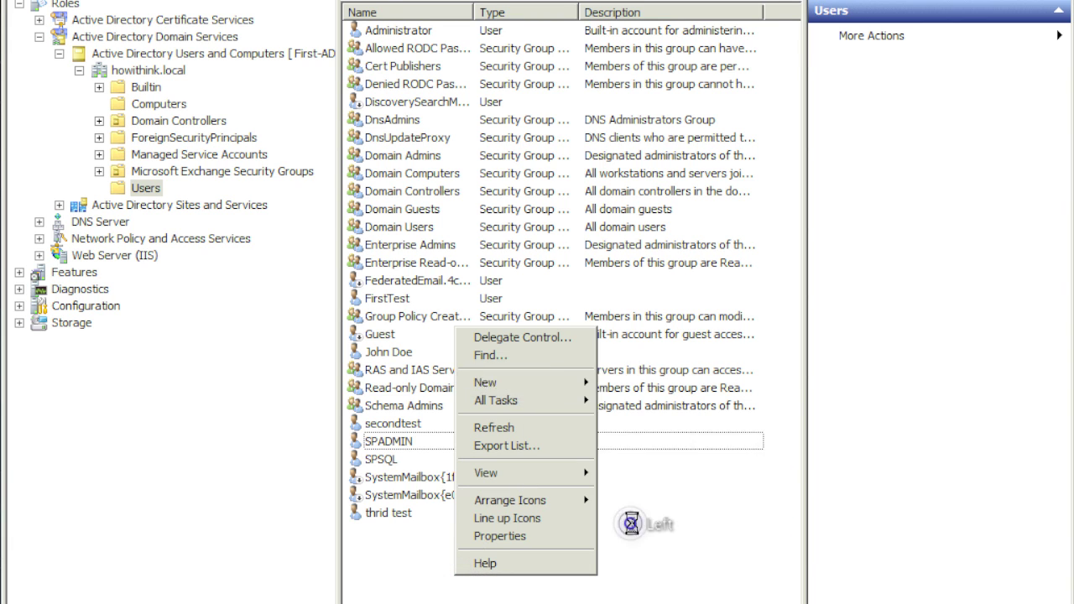
{"action": "left_click", "coordinate": [169, 35]}
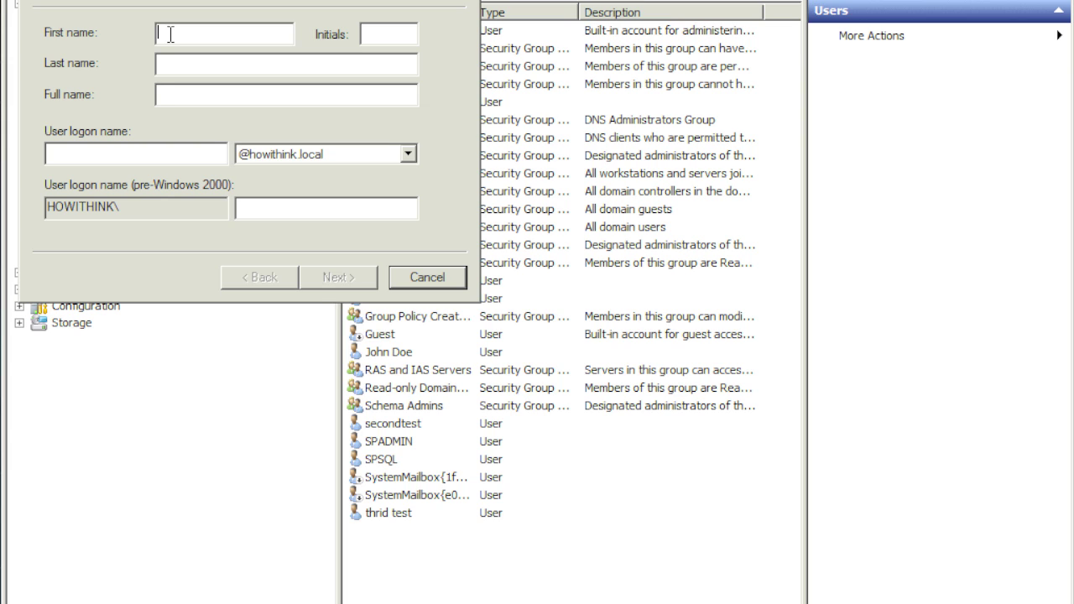
{"action": "type", "text": "SPFARM"}
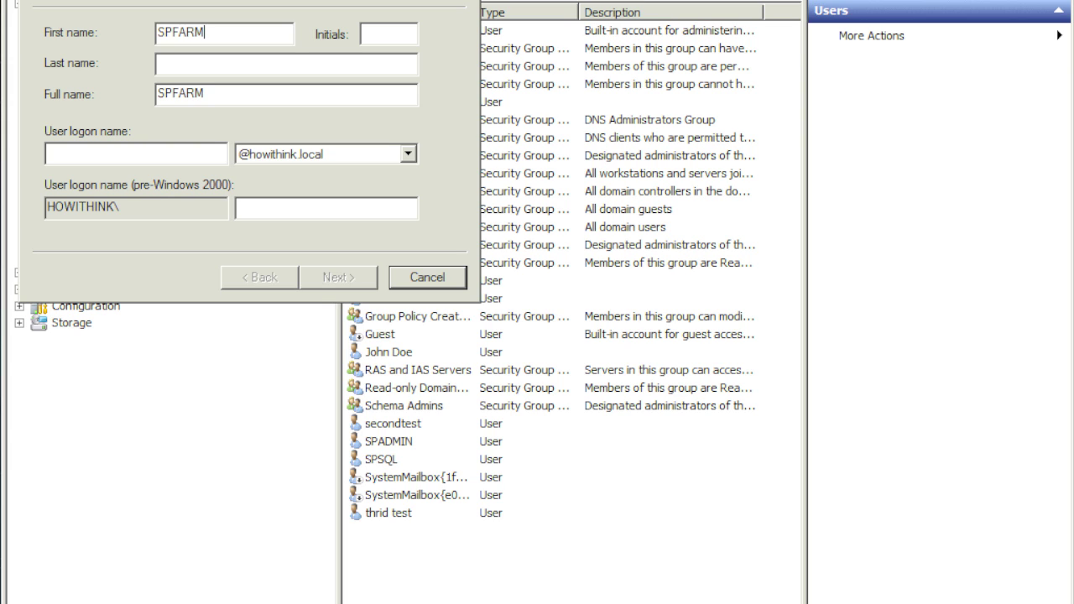
{"action": "left_click", "coordinate": [142, 152]}
{"action": "type", "text": "SPFARM"}
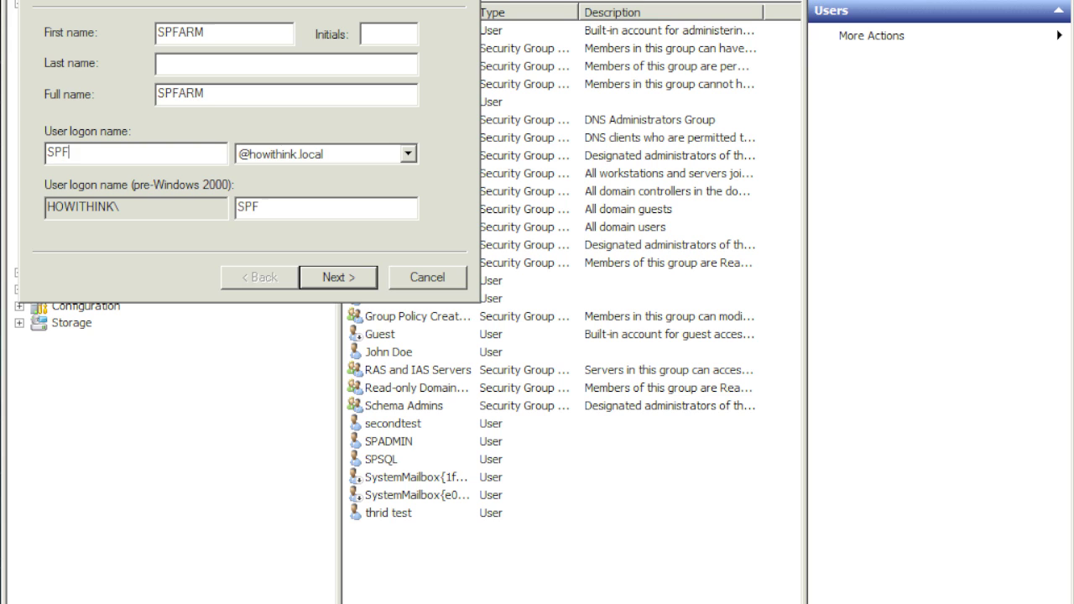
{"action": "left_click", "coordinate": [339, 279]}
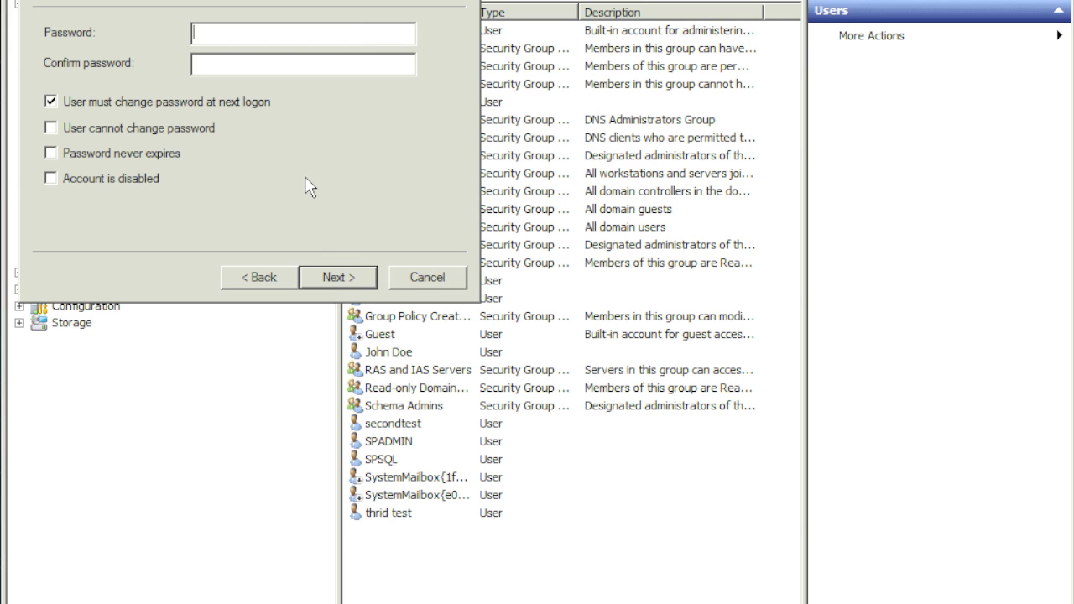
Give SPFARM a password that never expires and the user cannot change, then create the account.
{"action": "type", "text": "*******"}
{"action": "key", "text": "Tab"}
{"action": "type", "text": "*******"}
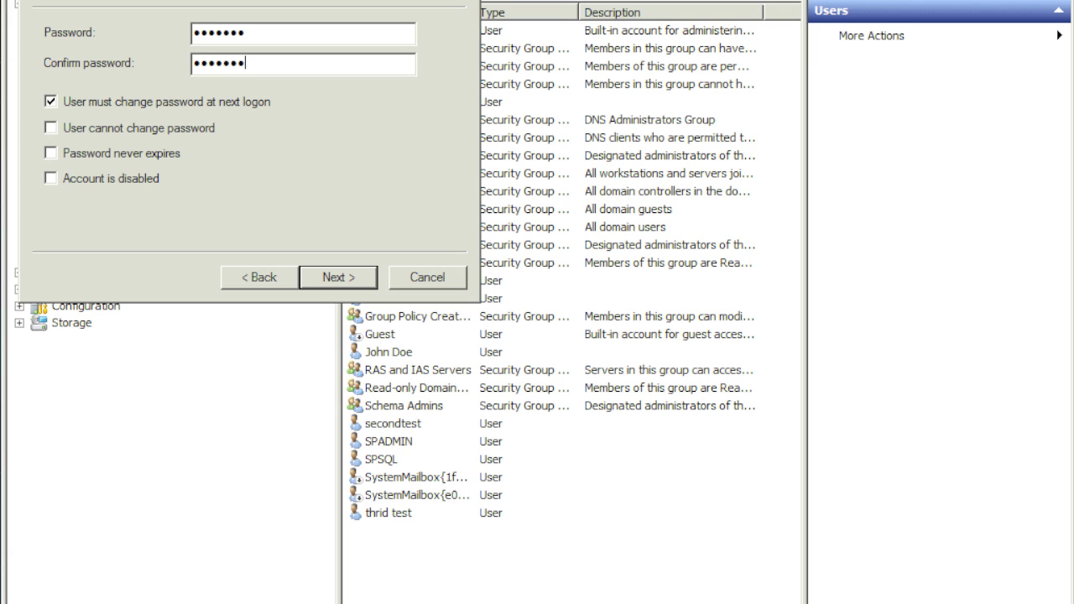
{"action": "left_click", "coordinate": [50, 101]}
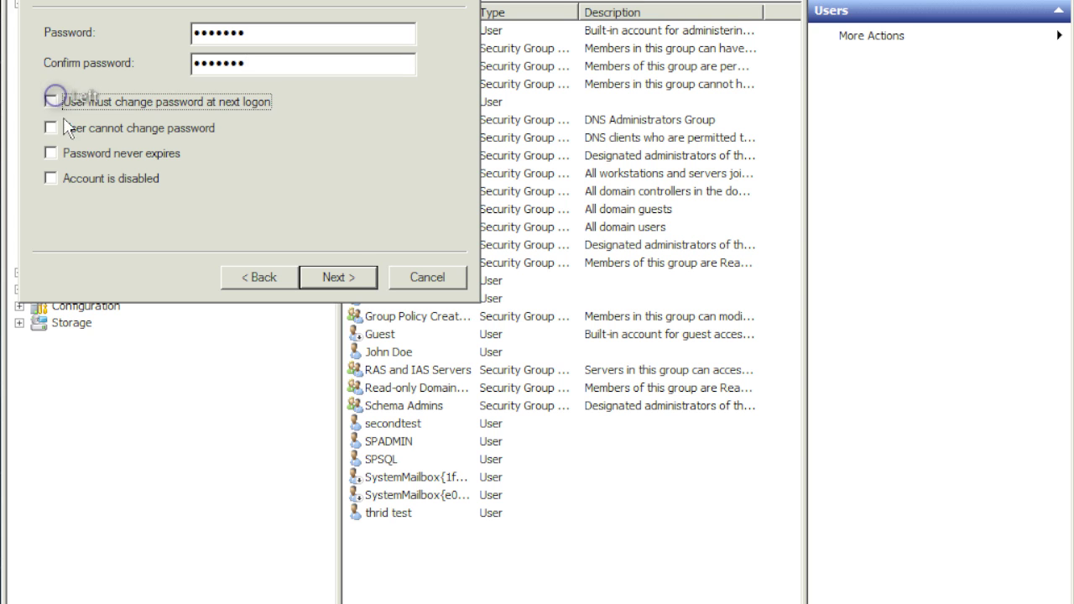
{"action": "left_click", "coordinate": [52, 128]}
{"action": "left_click", "coordinate": [74, 152]}
{"action": "left_click", "coordinate": [338, 279]}
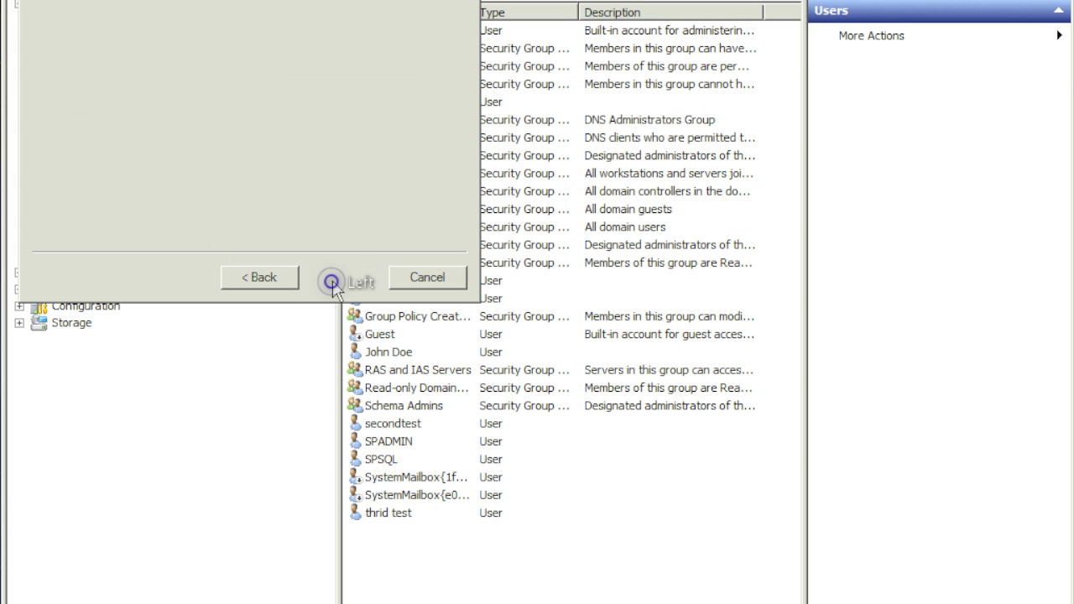
{"action": "left_click", "coordinate": [338, 278]}
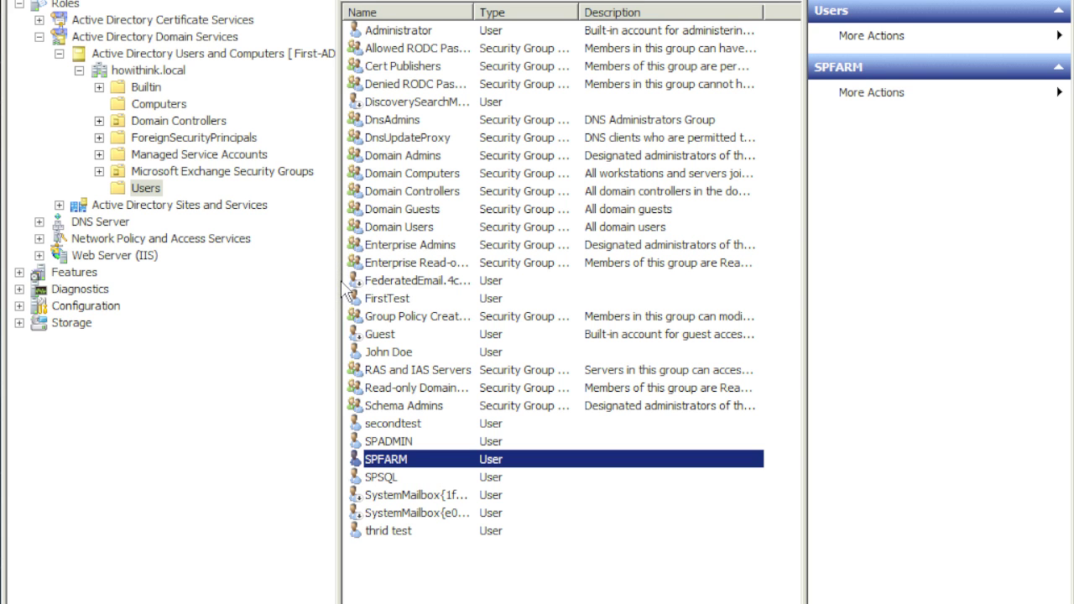
Select SPADMIN, SPFARM and SPSQL in turn to review the three new accounts.
{"action": "left_click", "coordinate": [410, 441]}
{"action": "left_click", "coordinate": [420, 461]}
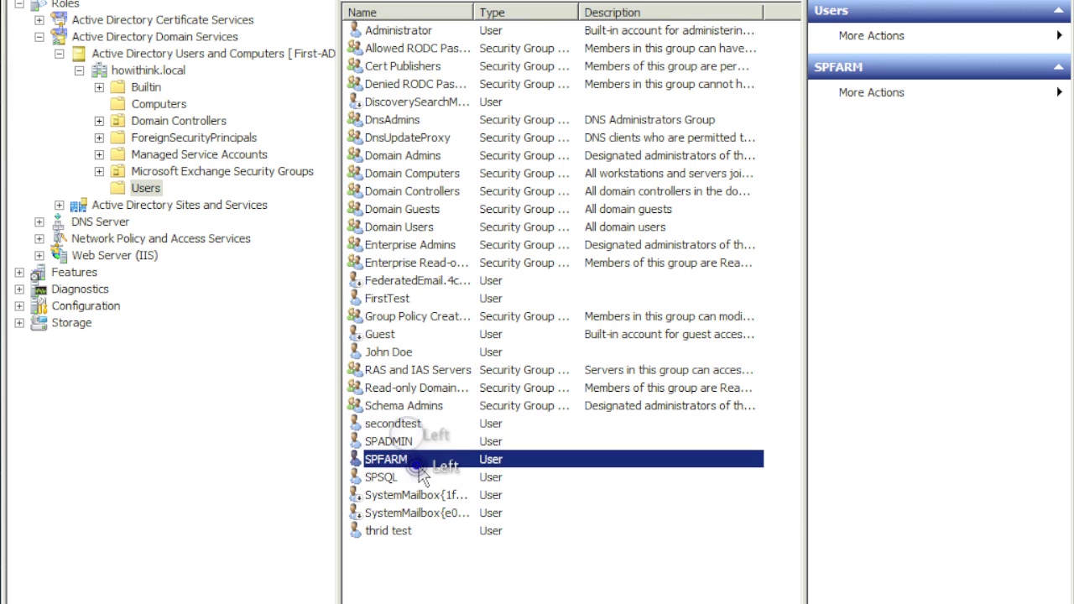
{"action": "left_click", "coordinate": [412, 483]}
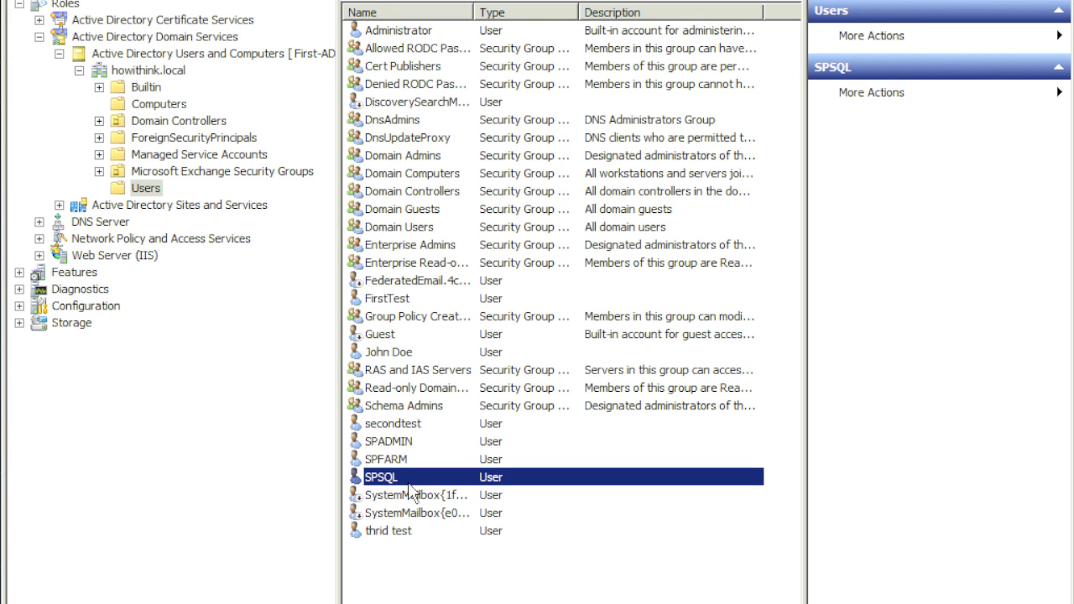
{"action": "left_click", "coordinate": [411, 442]}
{"action": "left_click", "coordinate": [407, 461]}
{"action": "left_click", "coordinate": [403, 478]}
Add an organizational unit named 'sharepoint' to the howithink.local domain via New > Organizational Unit.
{"action": "right_click", "coordinate": [153, 192]}
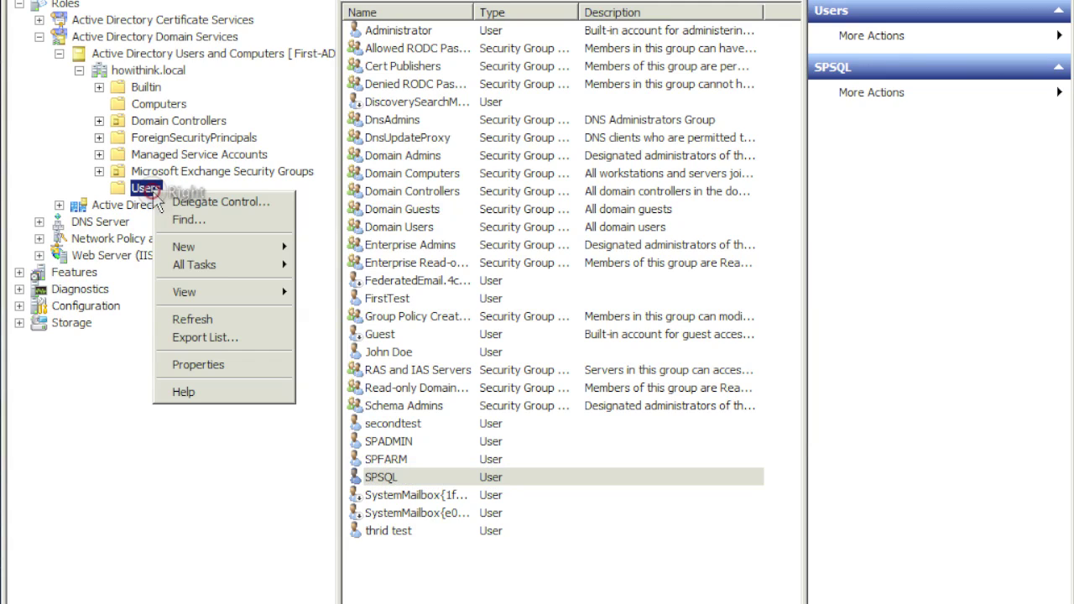
{"action": "left_click", "coordinate": [223, 247]}
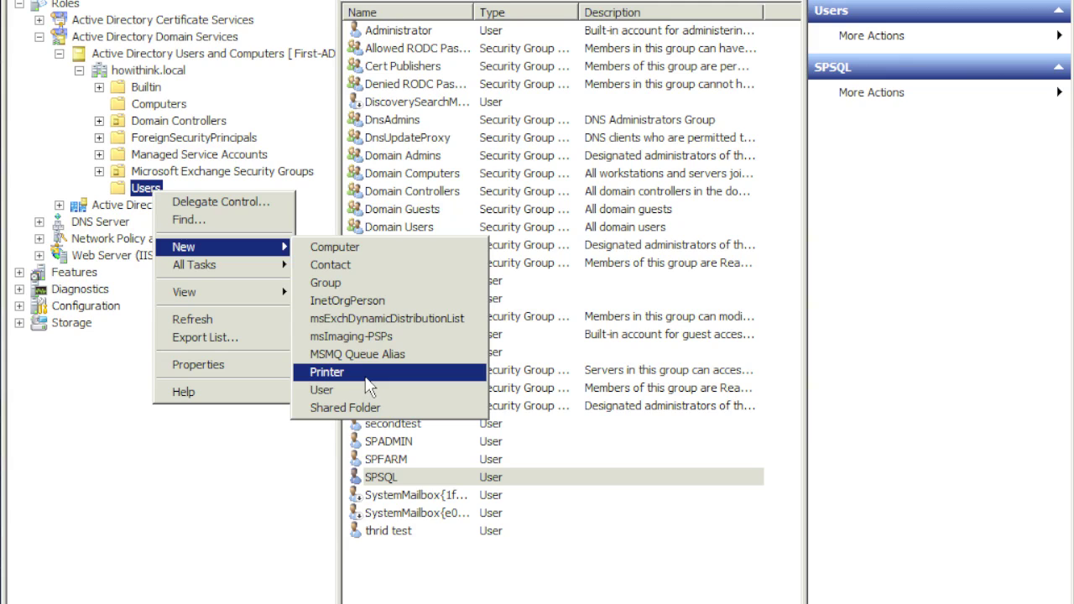
{"action": "right_click", "coordinate": [139, 72]}
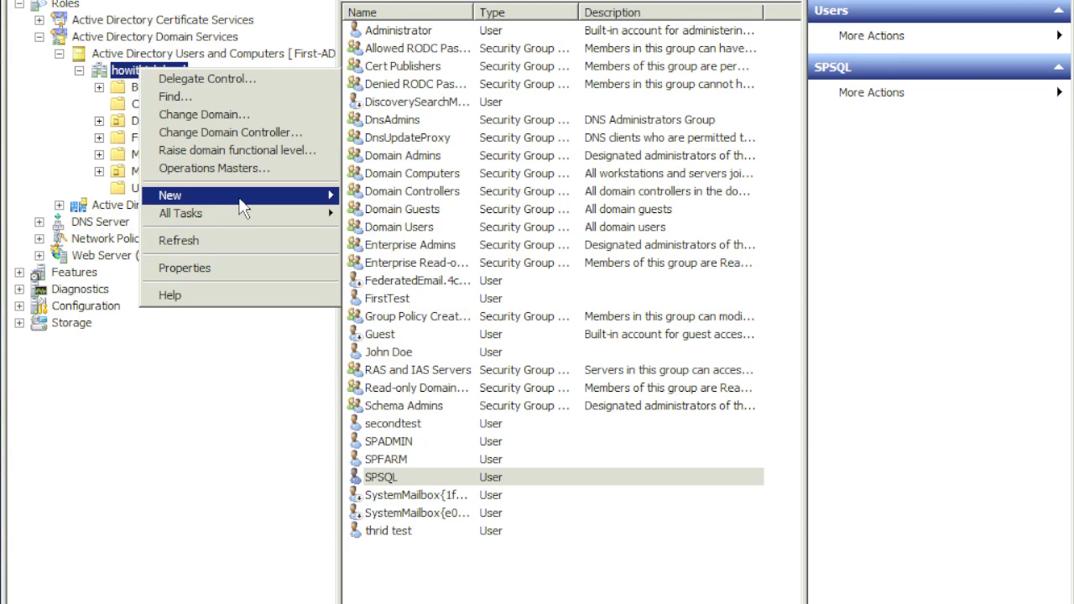
{"action": "mouse_move", "coordinate": [240, 201]}
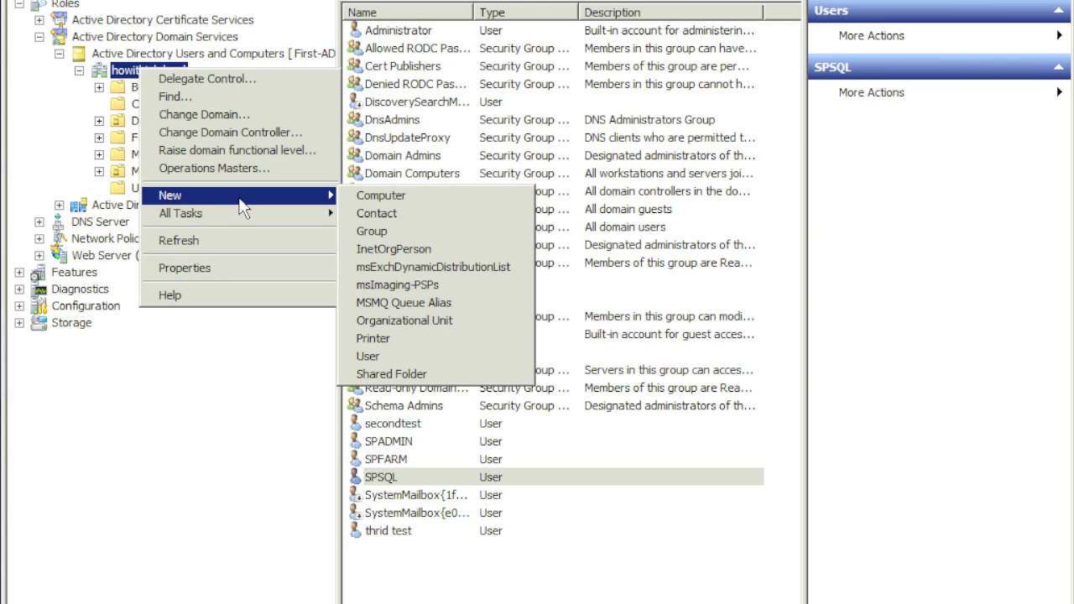
{"action": "left_click", "coordinate": [394, 321]}
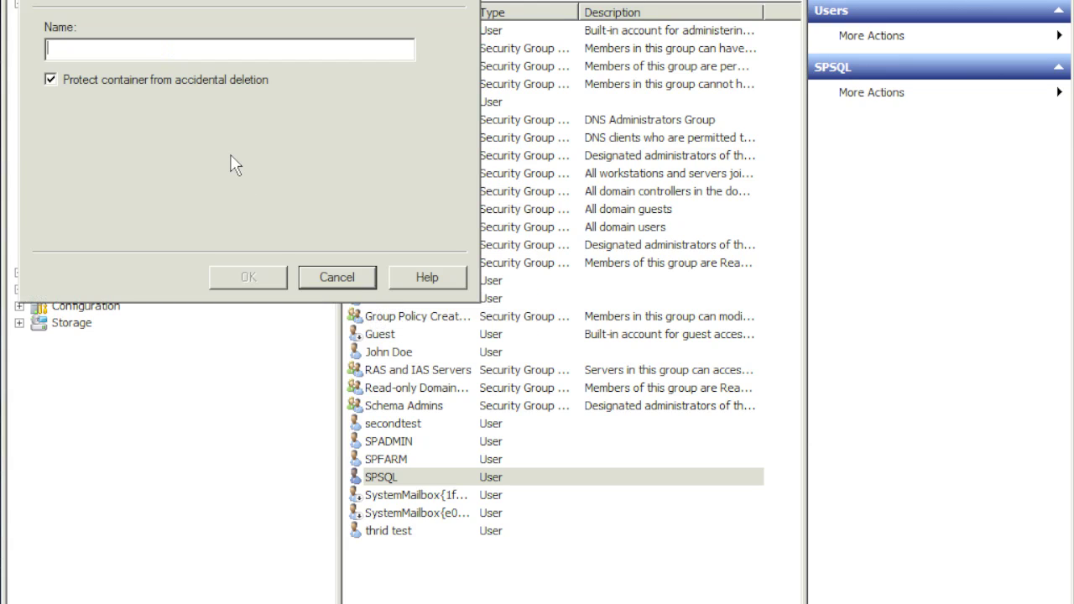
{"action": "type", "text": "s"}
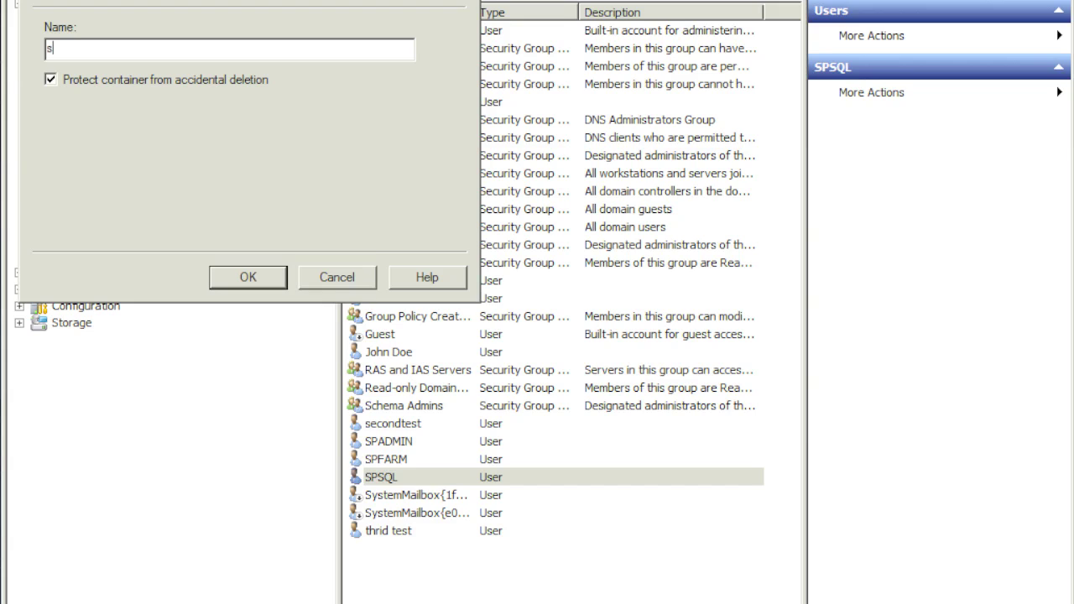
{"action": "type", "text": "harepoint"}
{"action": "left_click", "coordinate": [266, 282]}
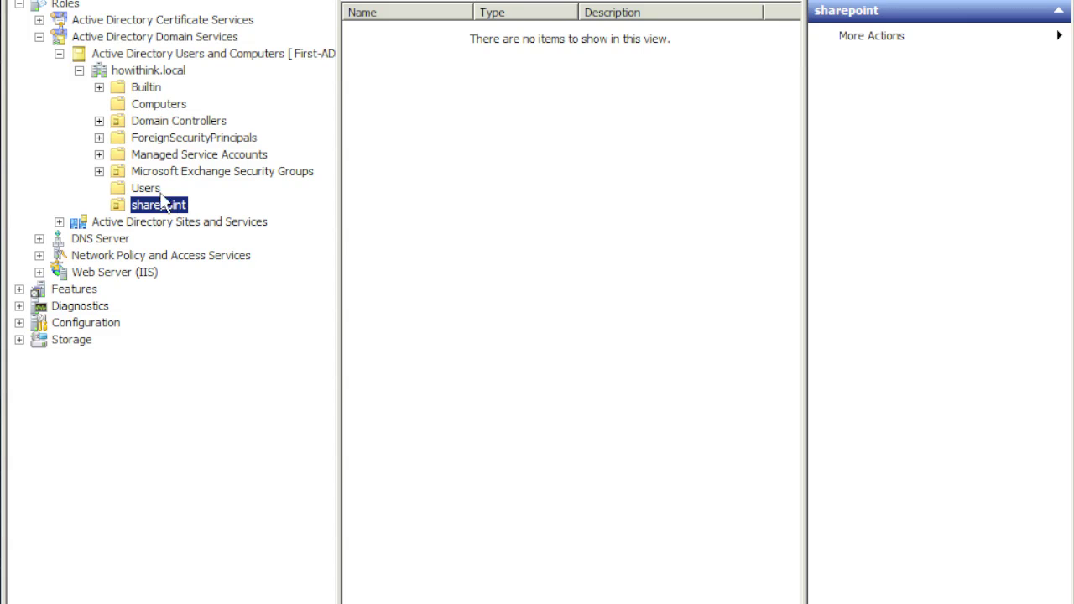
Drag SPSQL, SPADMIN and SPFARM from Users onto the sharepoint OU and confirm the move.
{"action": "left_click", "coordinate": [149, 189]}
{"action": "left_click", "coordinate": [399, 495]}
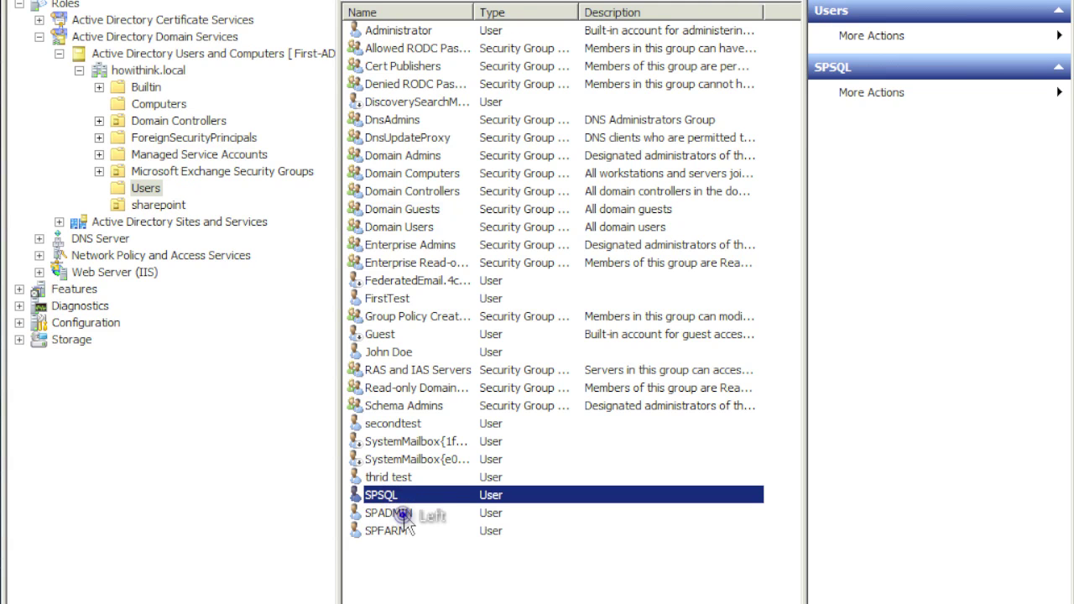
{"action": "left_click", "coordinate": [395, 513]}
{"action": "left_click", "coordinate": [394, 530]}
{"action": "left_click", "coordinate": [399, 500], "text": "shift"}
{"action": "left_click_drag", "start_coordinate": [401, 514], "coordinate": [172, 209]}
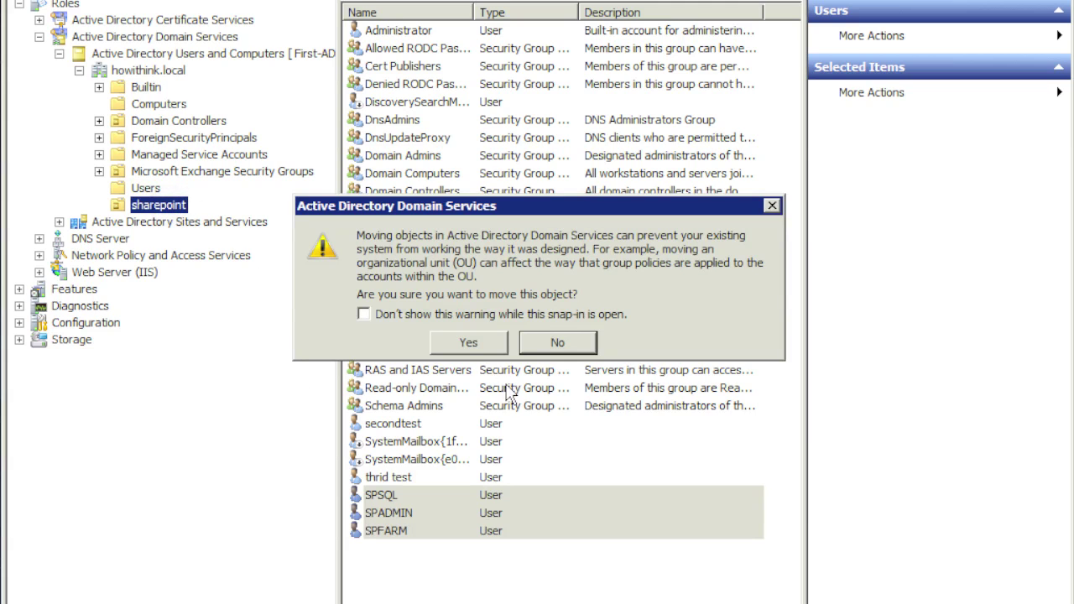
{"action": "left_click", "coordinate": [479, 345]}
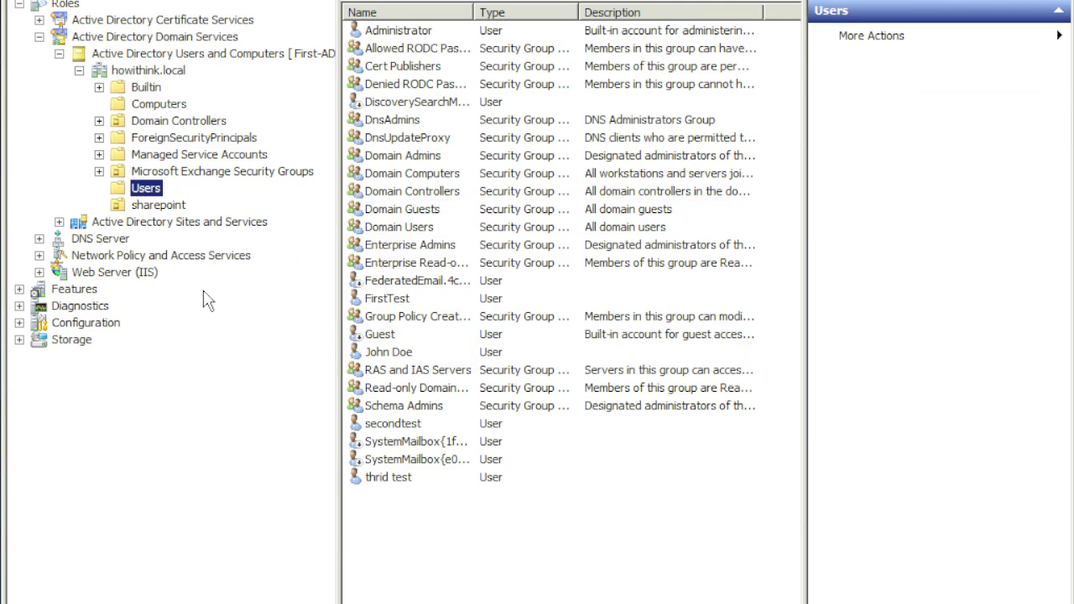
Open the sharepoint OU and check the three moved accounts are listed there.
{"action": "left_click", "coordinate": [154, 207]}
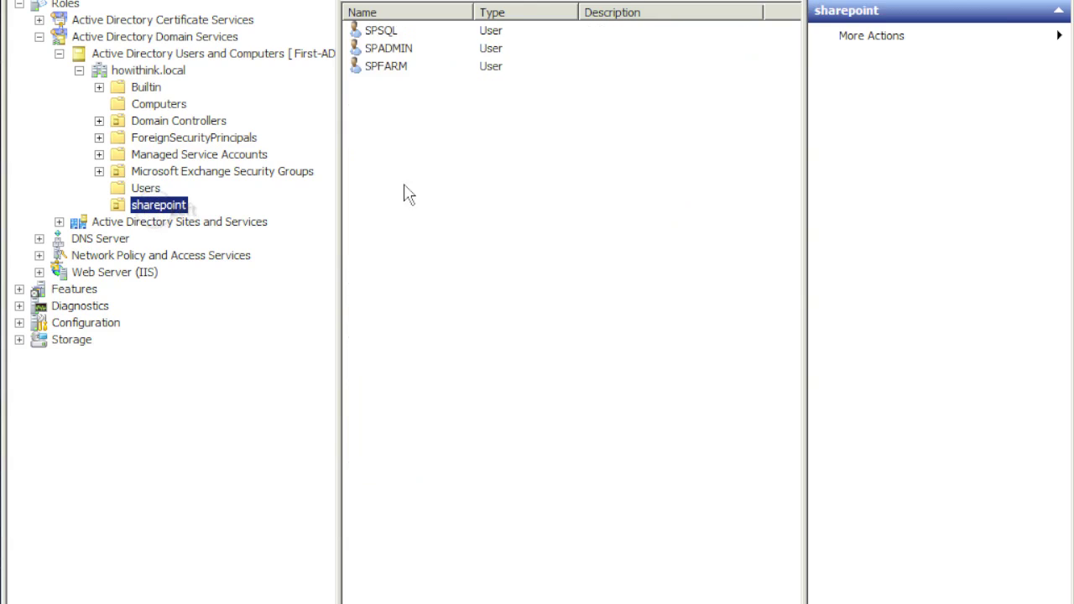
{"action": "left_click", "coordinate": [422, 194]}
{"action": "left_click", "coordinate": [162, 210]}
{"action": "left_click", "coordinate": [389, 32]}
{"action": "left_click", "coordinate": [390, 49]}
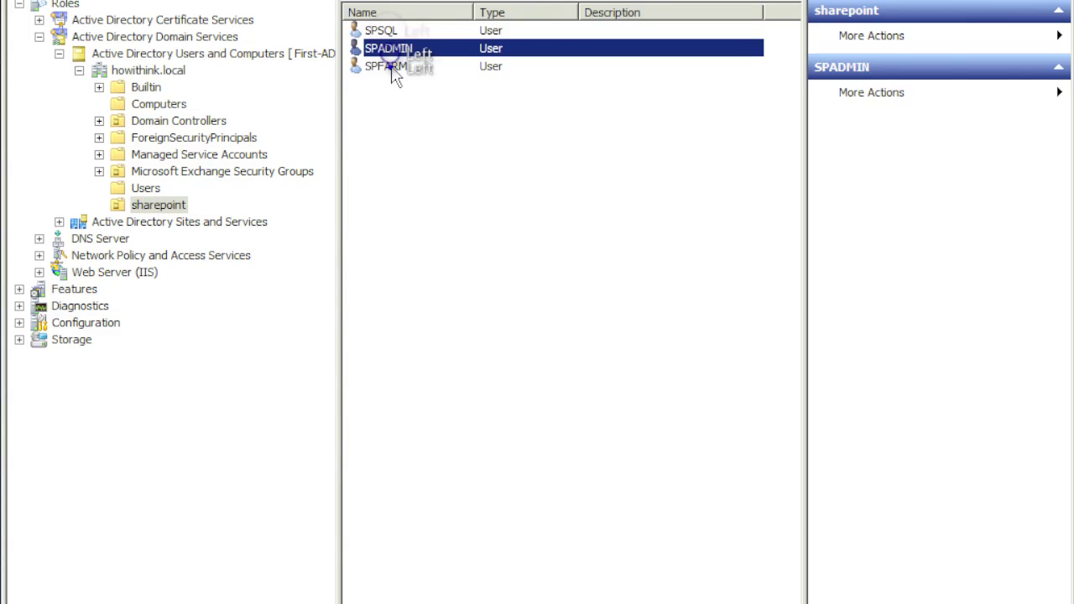
{"action": "left_click", "coordinate": [388, 66]}
{"action": "left_click", "coordinate": [431, 134]}
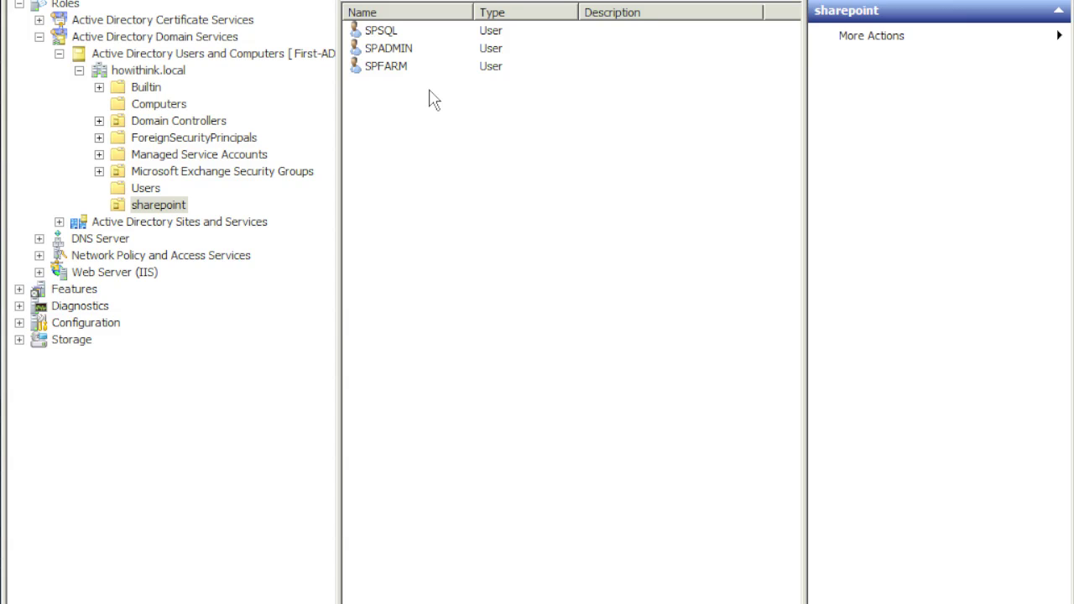
{"action": "left_click", "coordinate": [433, 99]}
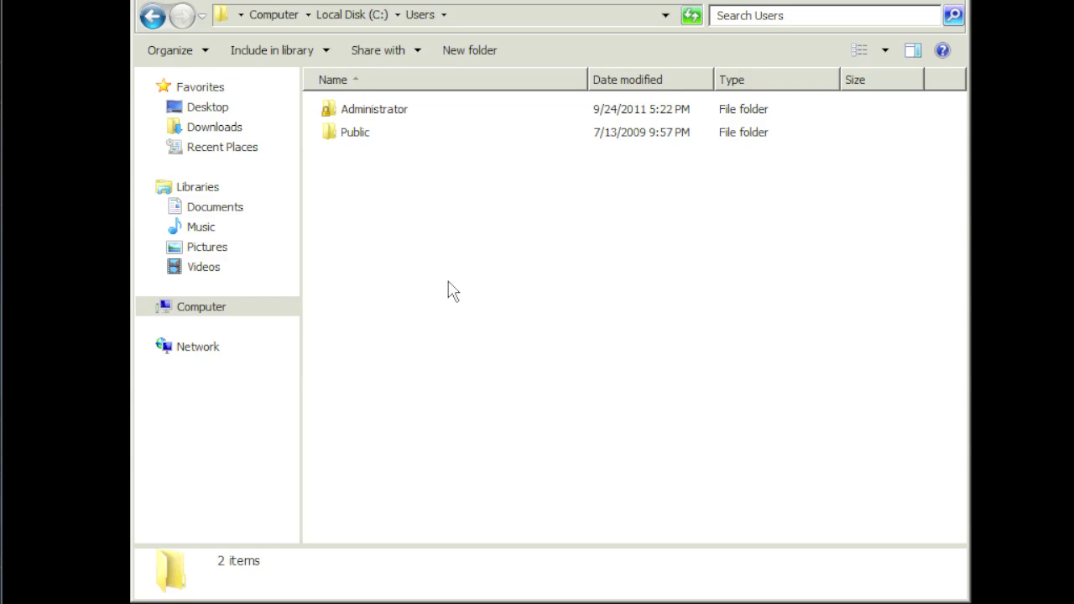
Launch Computer Management and open the local Administrators group's properties.
{"action": "key", "text": "super"}
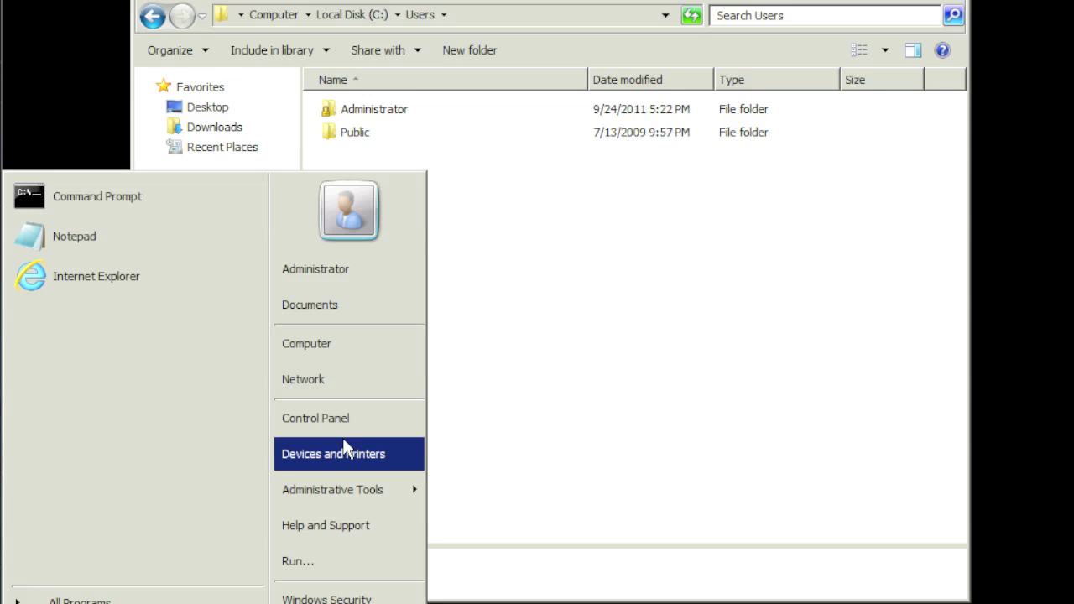
{"action": "left_click", "coordinate": [357, 486]}
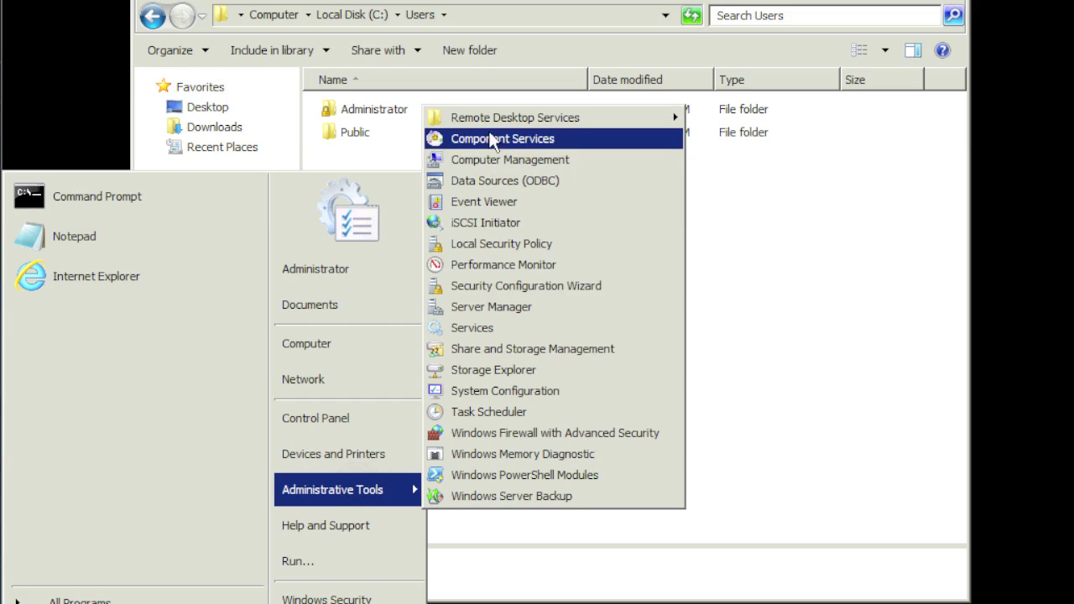
{"action": "left_click", "coordinate": [494, 158]}
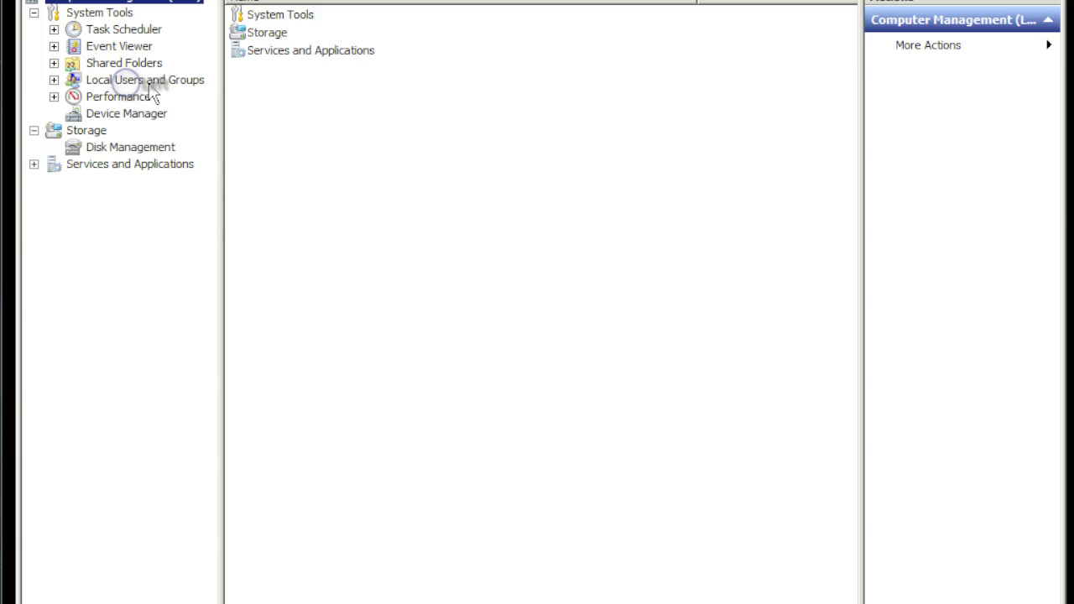
{"action": "left_click", "coordinate": [129, 80]}
{"action": "double_click", "coordinate": [281, 33]}
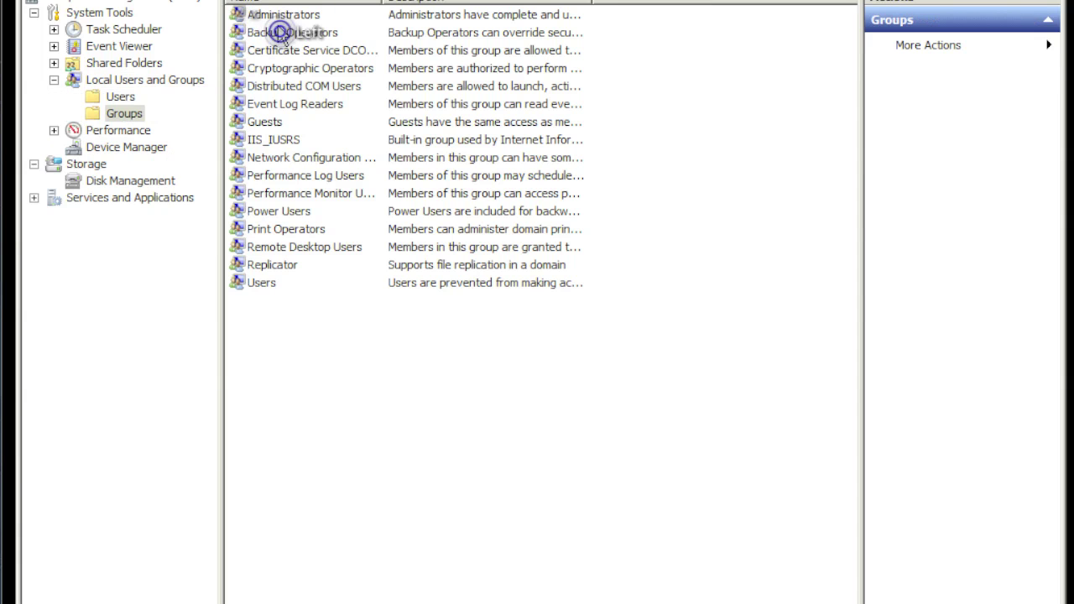
{"action": "double_click", "coordinate": [279, 16]}
Add spadmin as a new member, resolving it with the domain administrator credentials.
{"action": "left_click", "coordinate": [388, 447]}
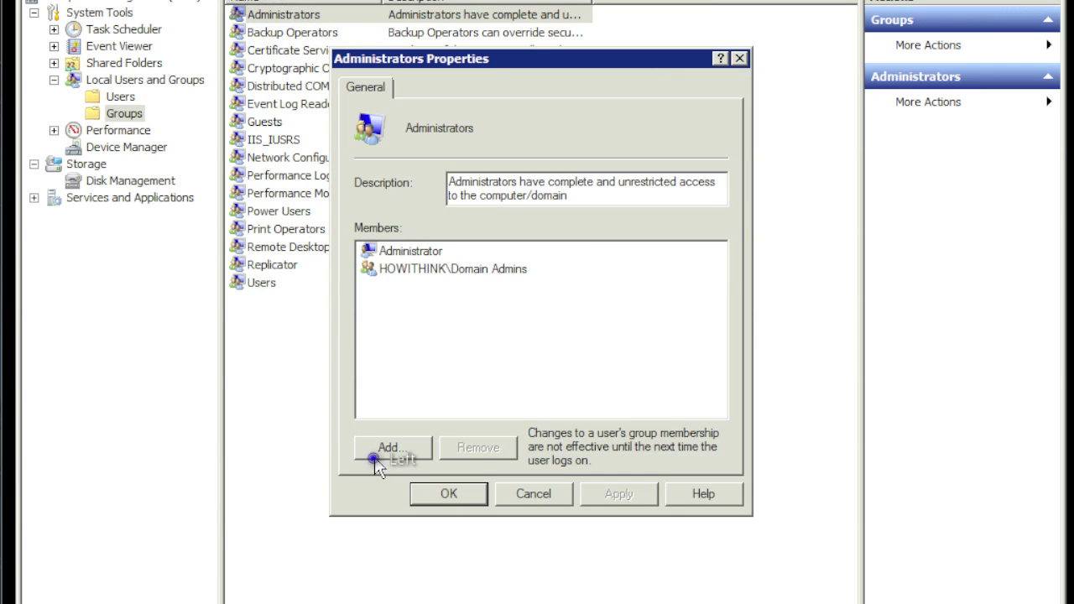
{"action": "type", "text": "s"}
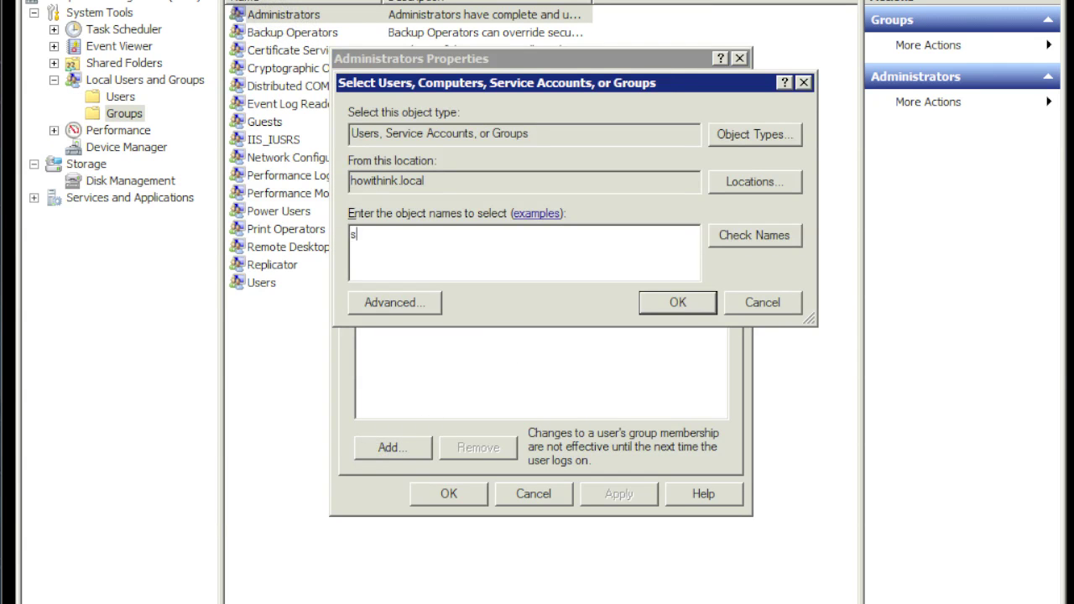
{"action": "type", "text": "padmin"}
{"action": "left_click", "coordinate": [783, 238]}
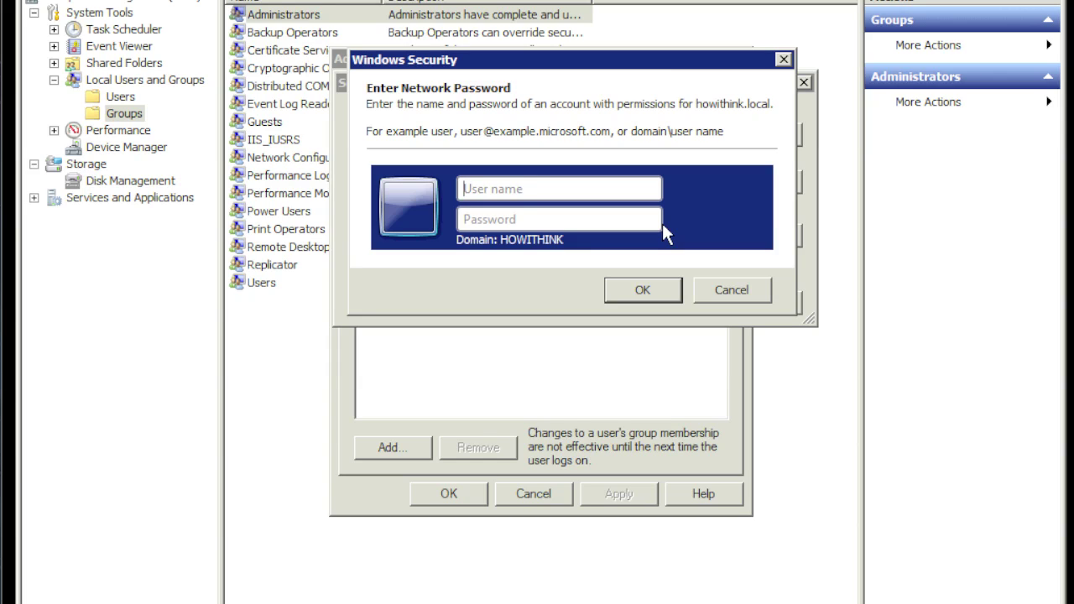
{"action": "type", "text": "a"}
{"action": "key", "text": "BackSpace"}
{"action": "type", "text": "administrator"}
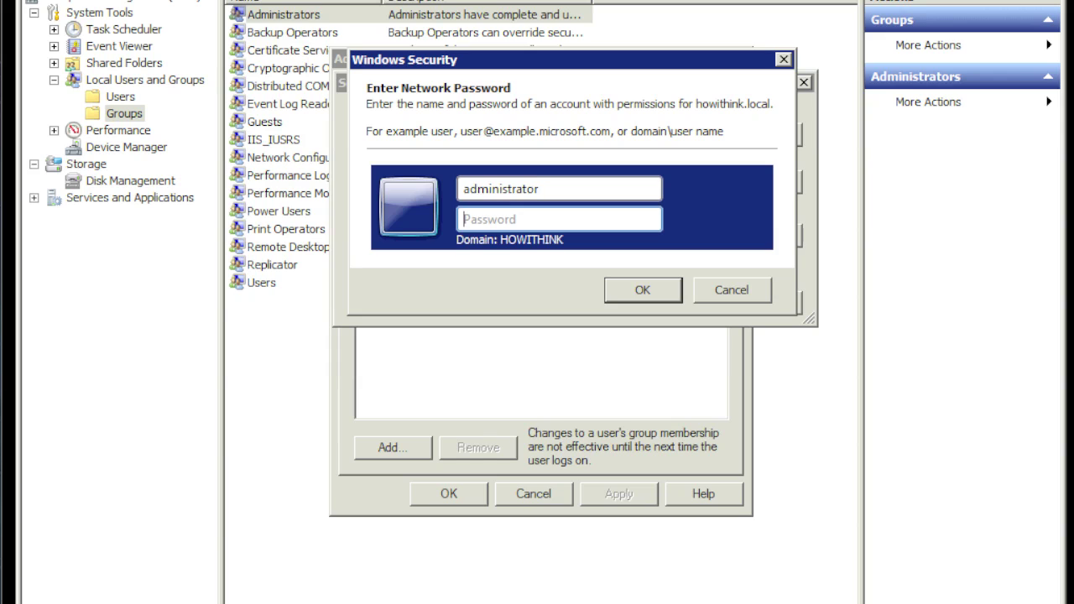
{"action": "key", "text": "Tab"}
{"action": "type", "text": "•••••••"}
{"action": "left_click", "coordinate": [638, 291]}
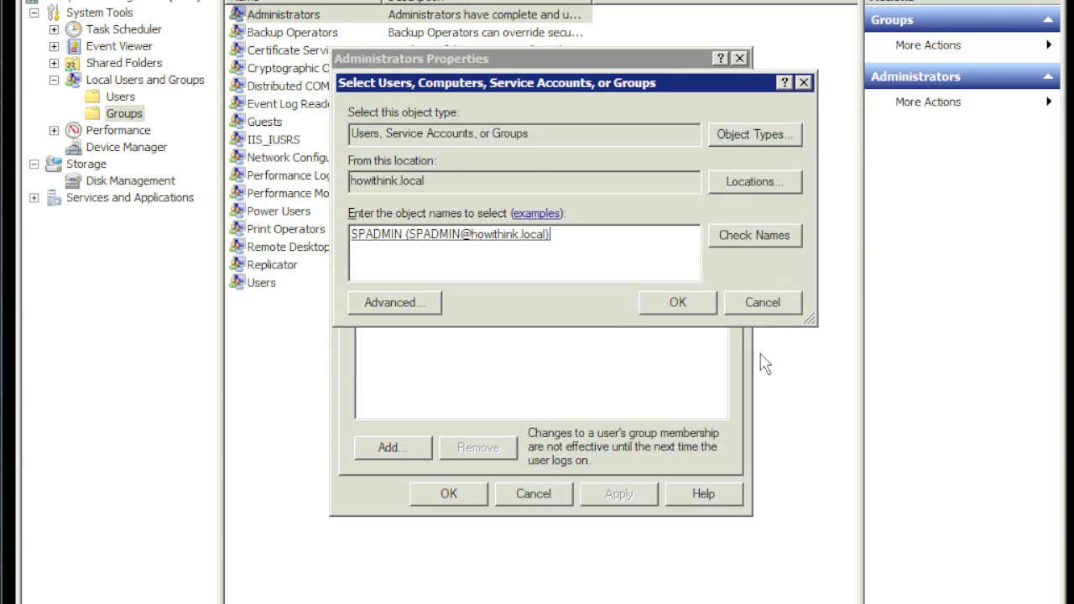
Confirm HOWITHINK\SPADMIN as a member and apply the Administrators group change.
{"action": "left_click", "coordinate": [699, 306]}
{"action": "left_click", "coordinate": [536, 287]}
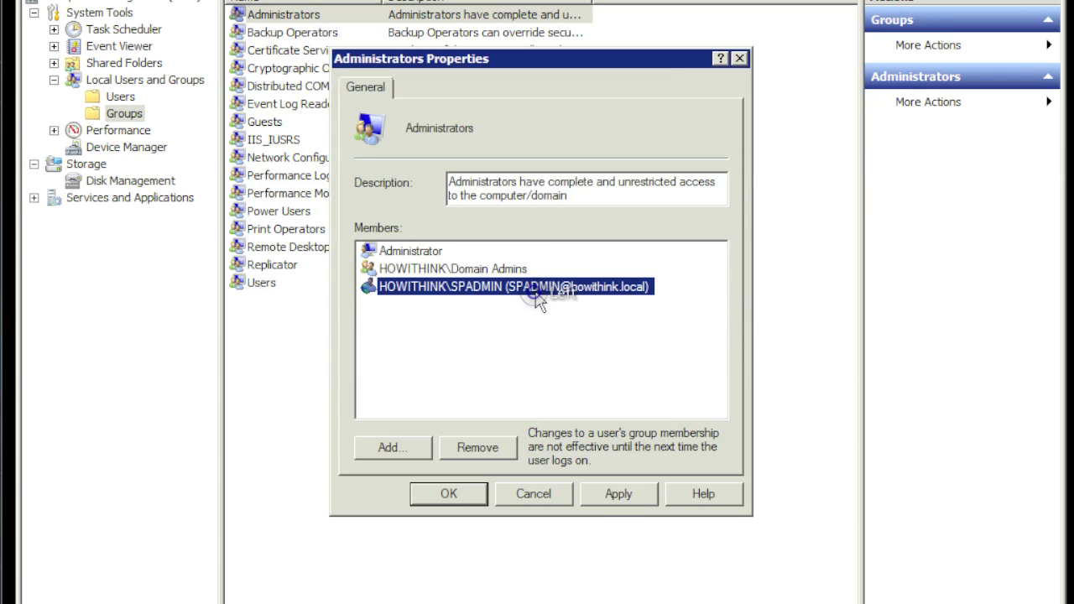
{"action": "left_click", "coordinate": [615, 498]}
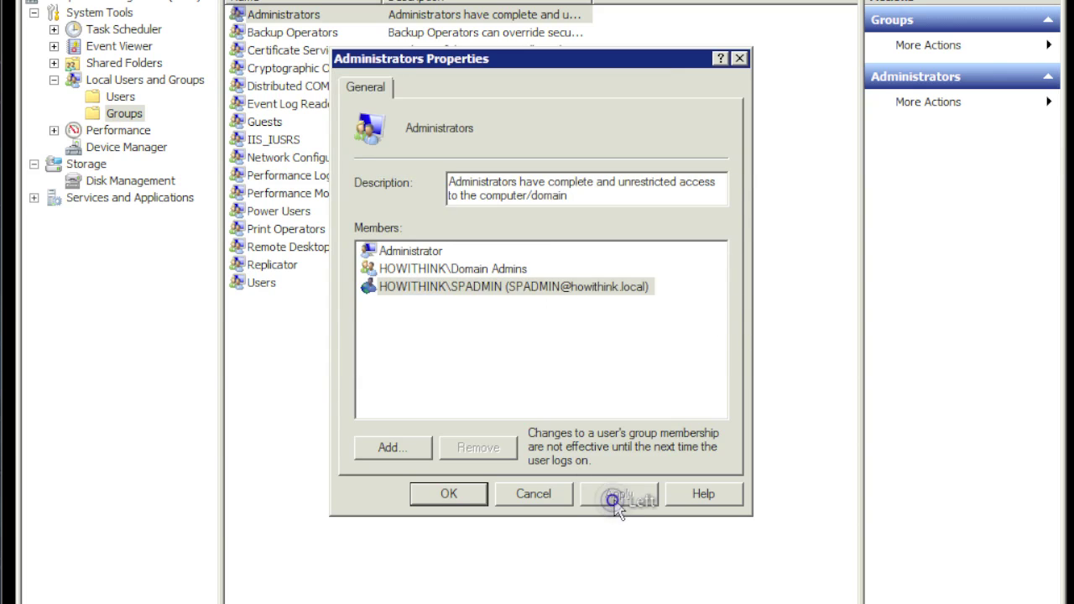
{"action": "left_click", "coordinate": [453, 494]}
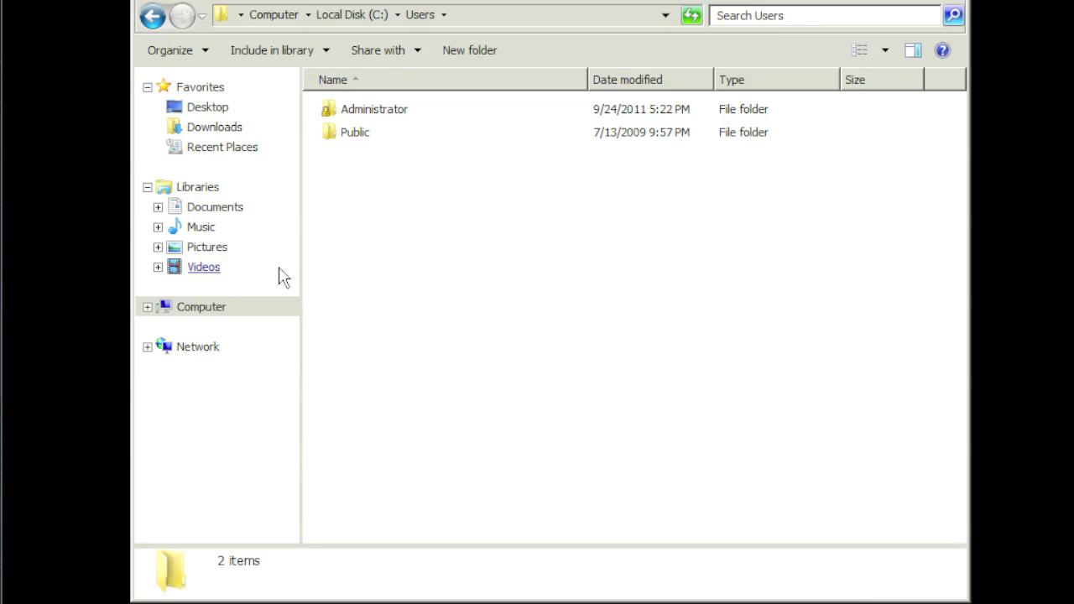
Switch Windows Explorer to the Computer view showing Local Disk (C:) and removable drives.
{"action": "left_click", "coordinate": [206, 307]}
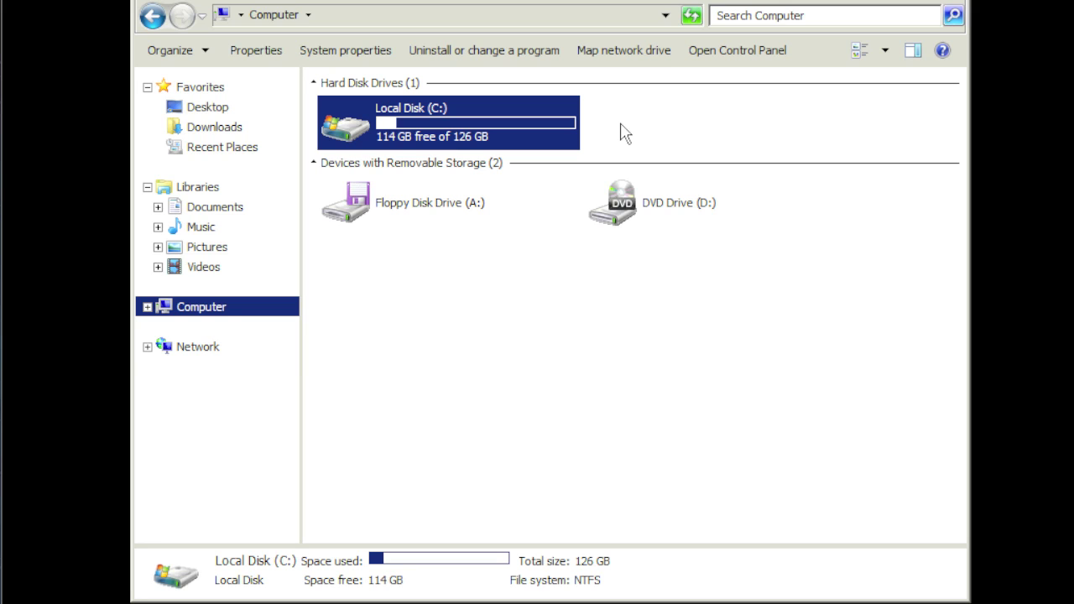
Open C:\software and launch the en_sharepoint_server_2010_x64_517467 installer.
{"action": "double_click", "coordinate": [432, 123]}
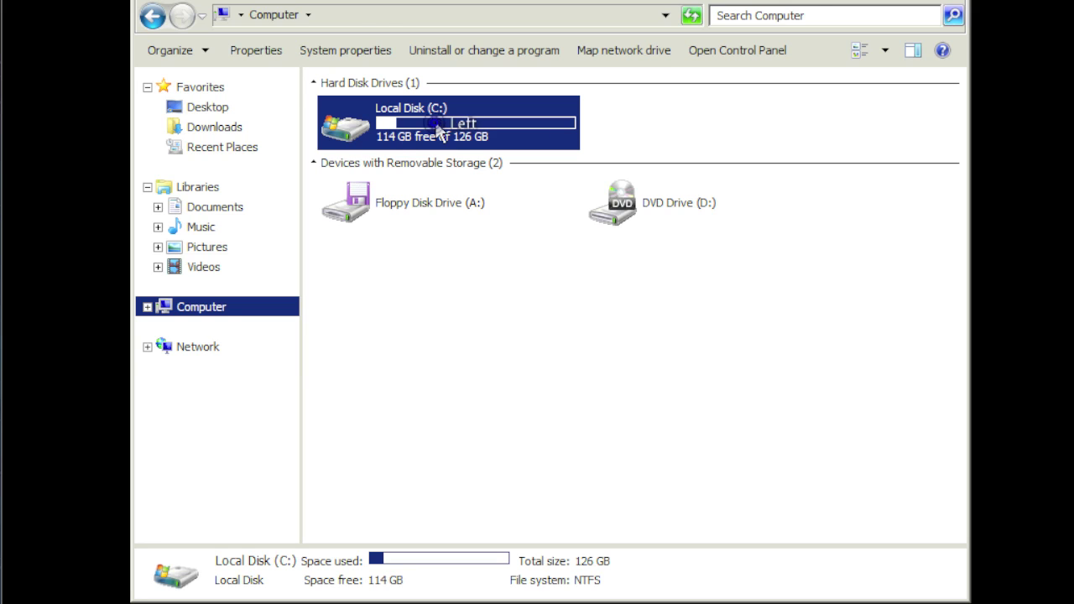
{"action": "double_click", "coordinate": [373, 183]}
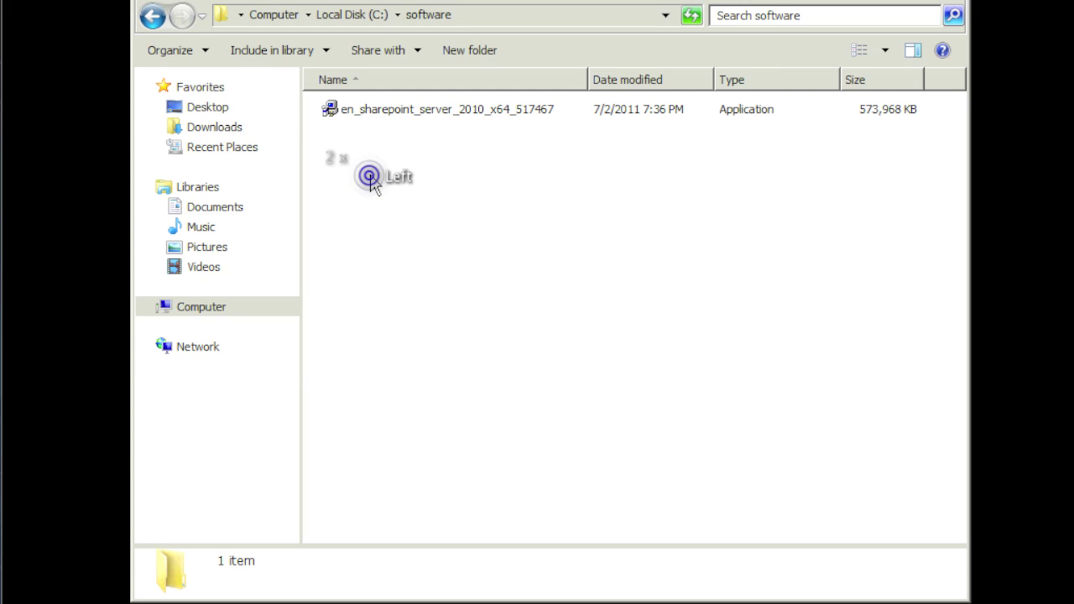
{"action": "left_click", "coordinate": [420, 109]}
{"action": "double_click", "coordinate": [422, 116]}
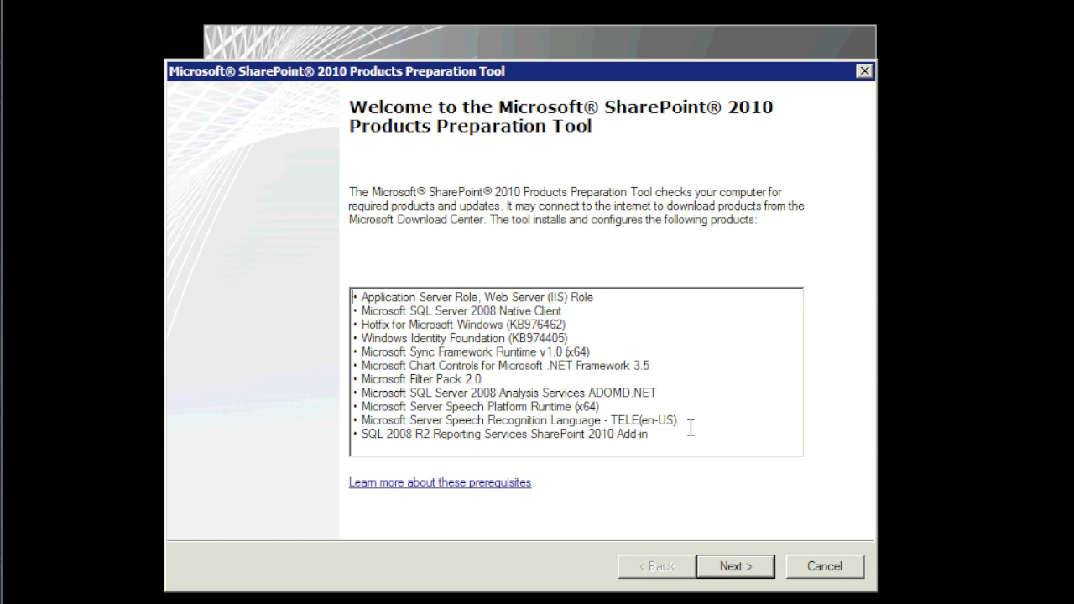
Continue past the Preparation Tool welcome page and accept the license agreement terms.
{"action": "left_click_drag", "start_coordinate": [670, 437], "coordinate": [372, 283]}
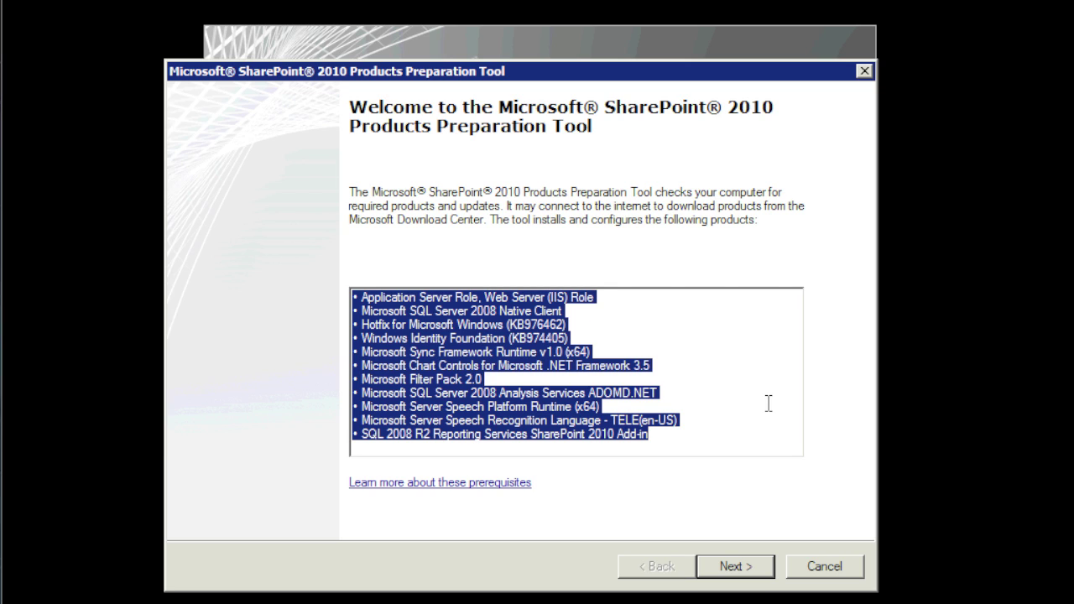
{"action": "left_click", "coordinate": [753, 566]}
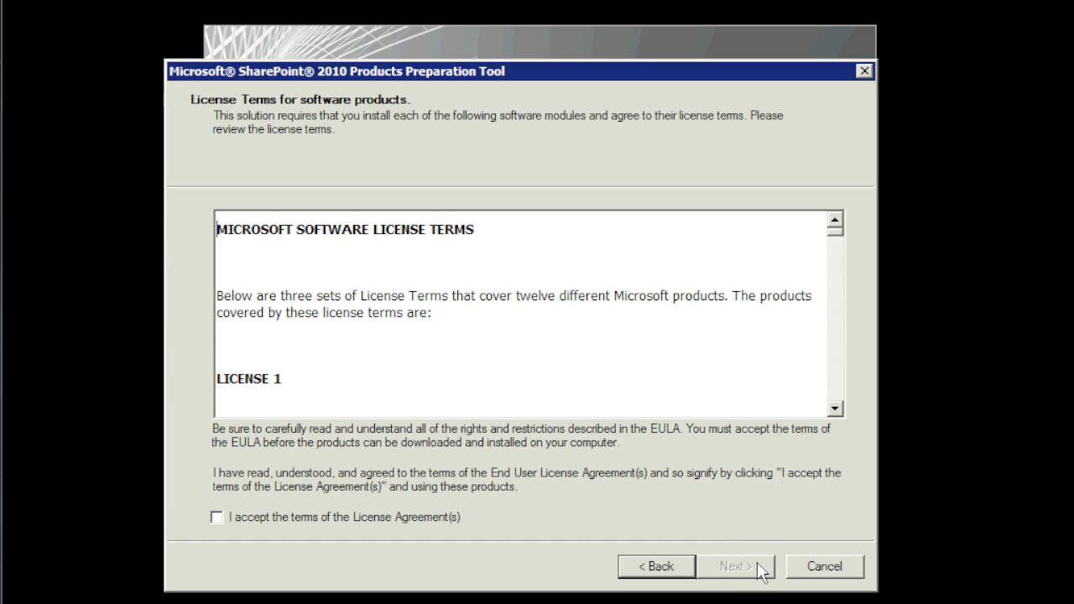
{"action": "left_click", "coordinate": [348, 517]}
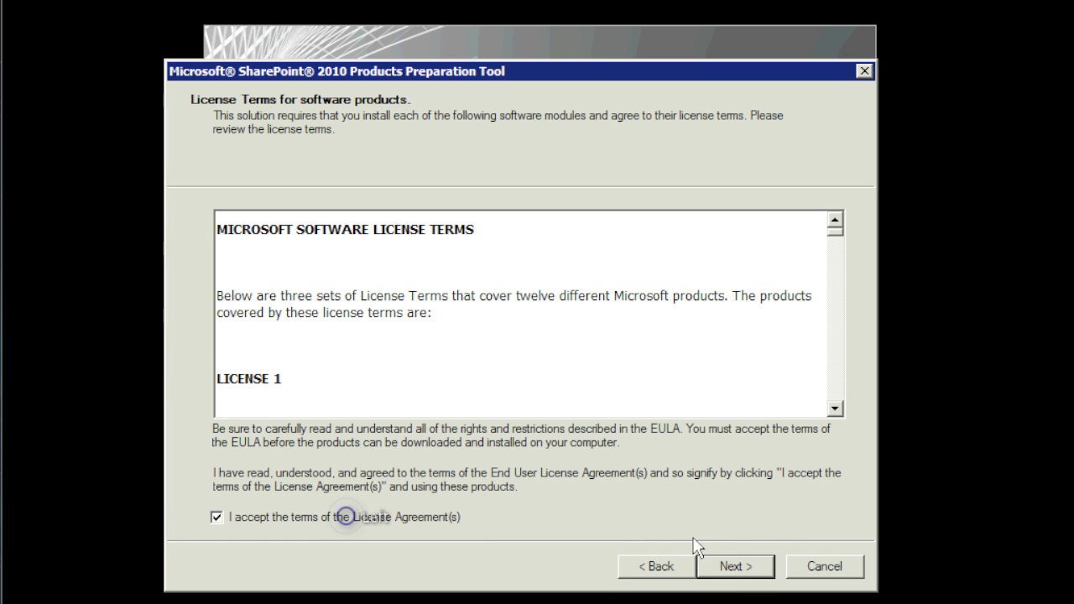
Install the SharePoint prerequisites and close the Preparation Tool once all succeed.
{"action": "left_click", "coordinate": [735, 566]}
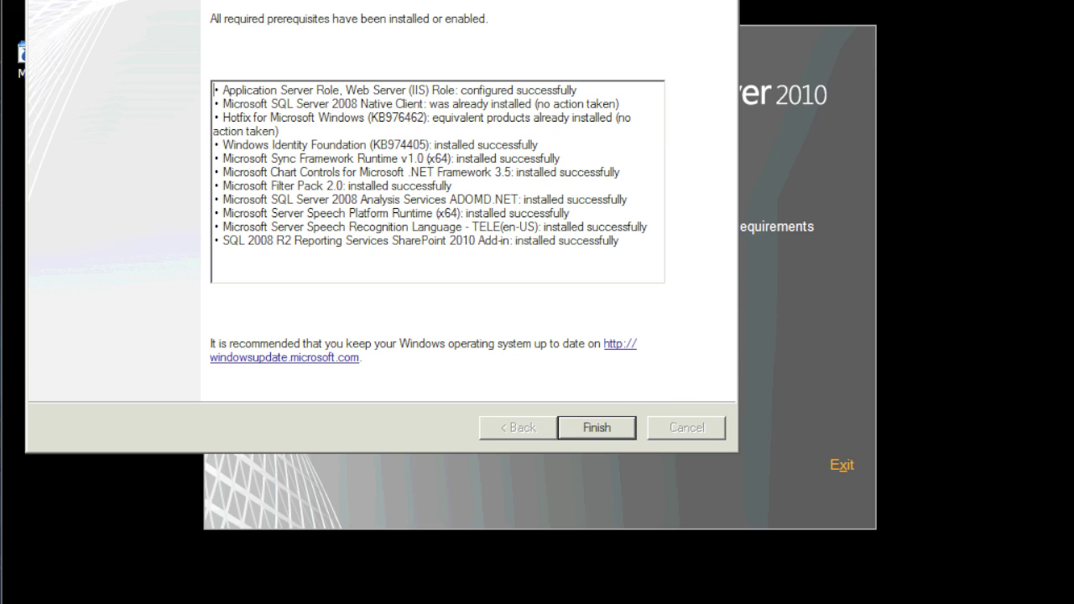
{"action": "left_click_drag", "start_coordinate": [671, 0], "coordinate": [578, 0]}
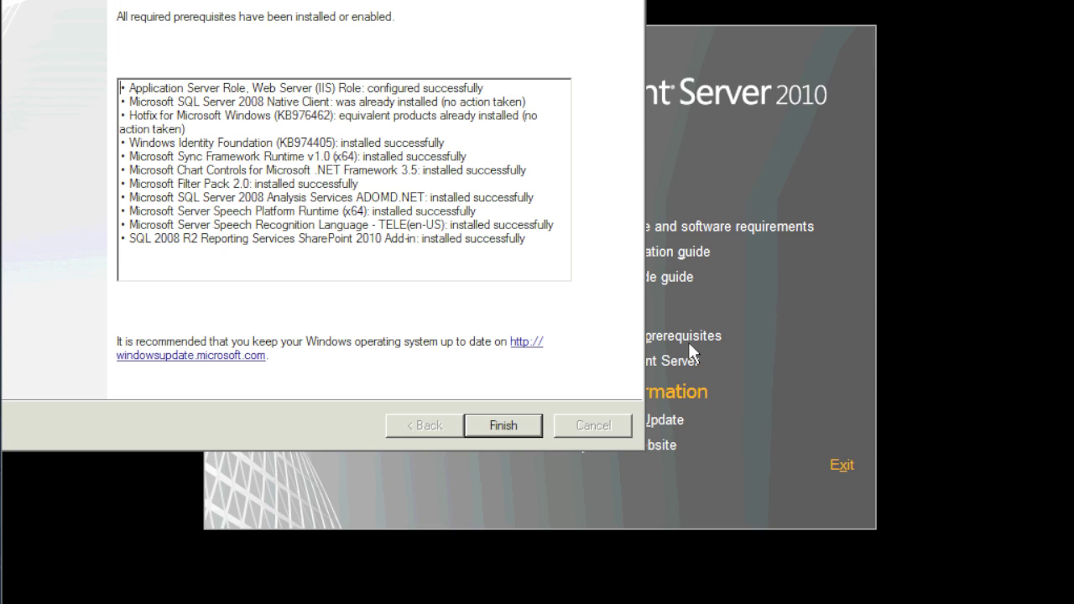
{"action": "left_click_drag", "start_coordinate": [578, 1], "coordinate": [694, 9]}
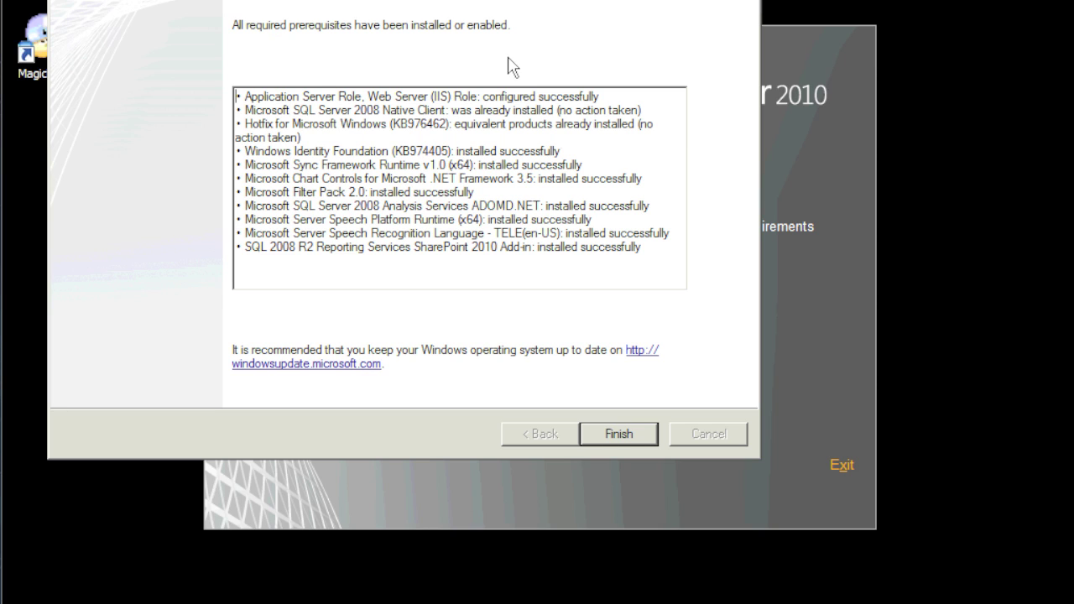
{"action": "left_click", "coordinate": [633, 437]}
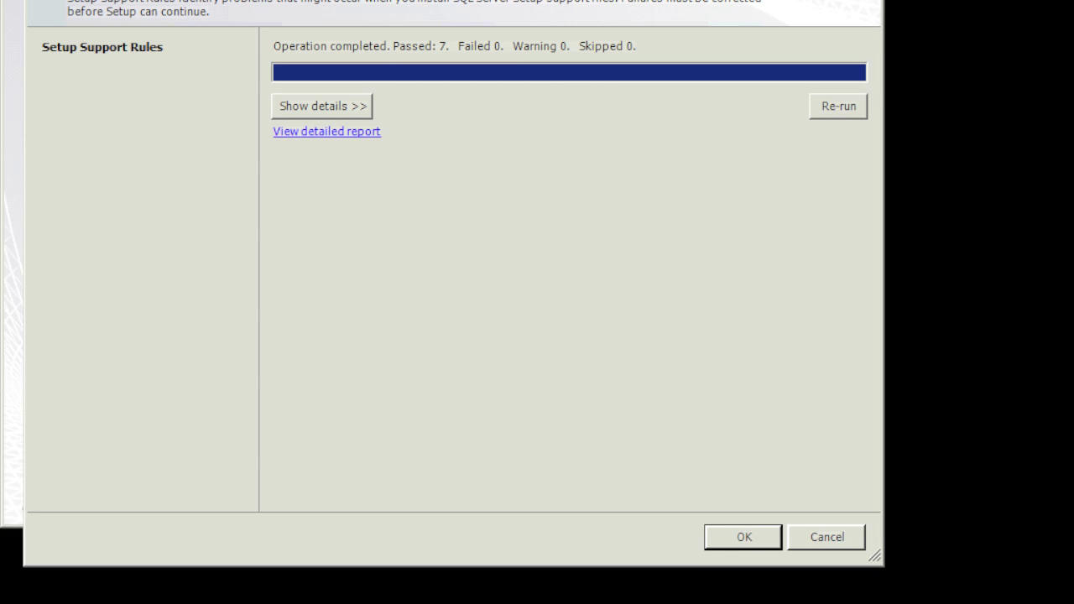
Review the details of the 7 passed setup support rules and dismiss the check.
{"action": "left_click", "coordinate": [357, 109]}
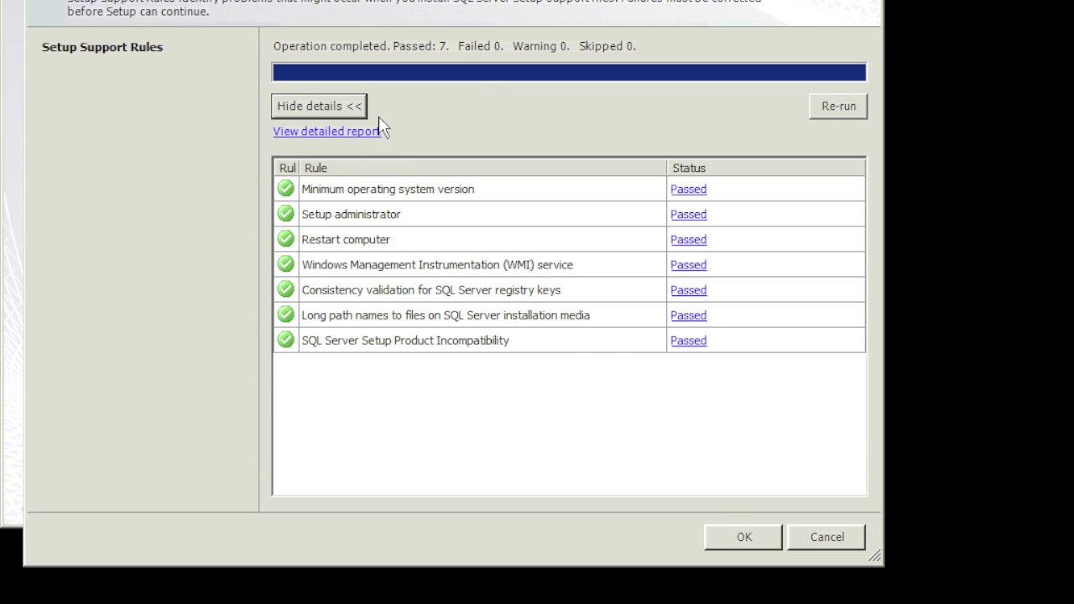
{"action": "left_click", "coordinate": [758, 541]}
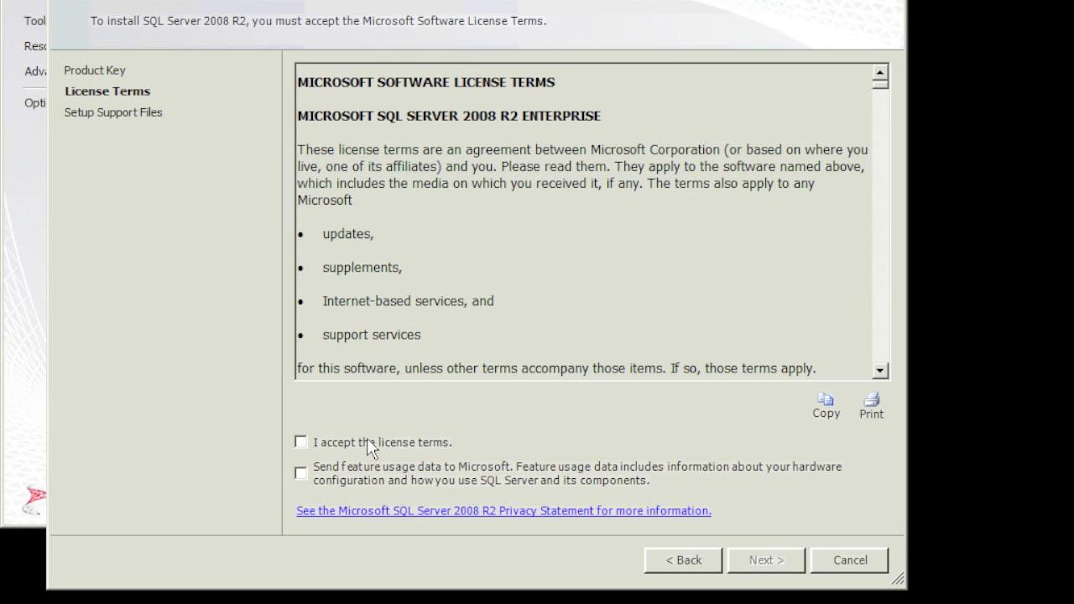
Accept the SQL Server 2008 R2 Enterprise license terms and install the setup support files.
{"action": "left_click", "coordinate": [370, 442]}
{"action": "left_click", "coordinate": [763, 560]}
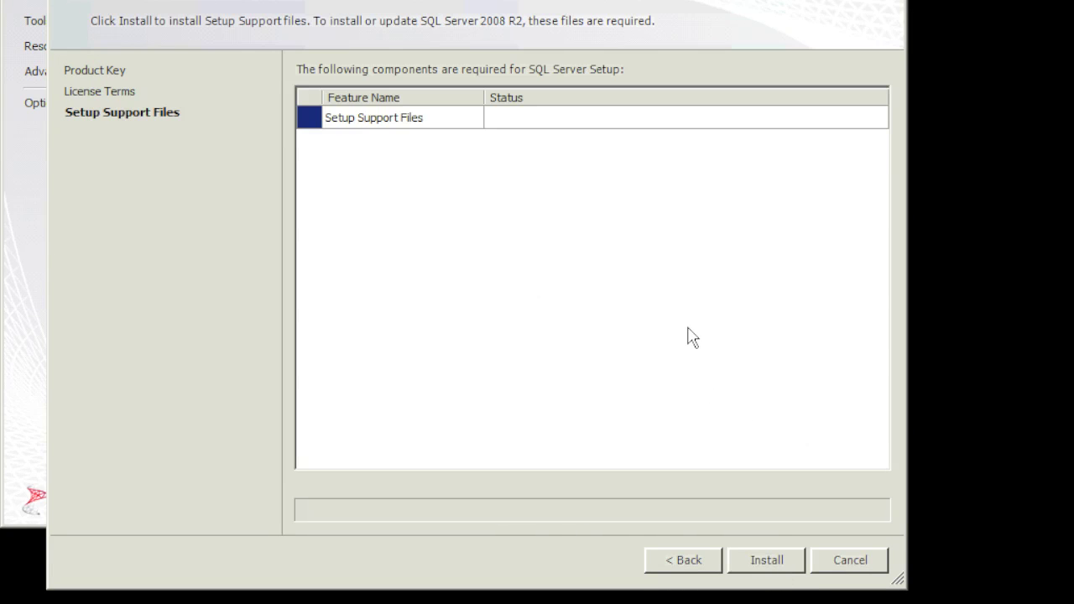
{"action": "left_click", "coordinate": [767, 559]}
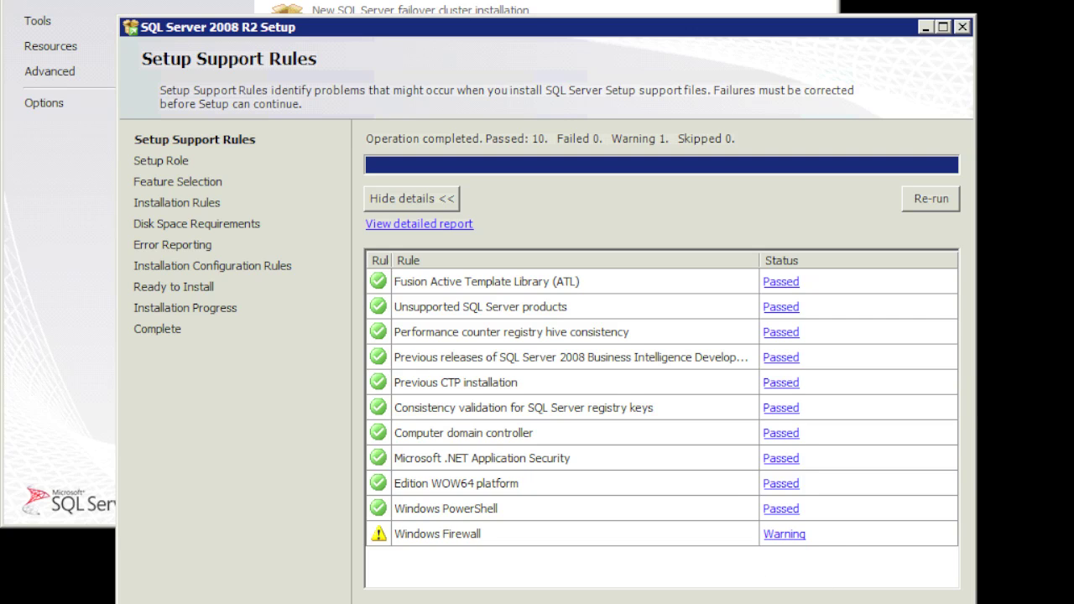
Keep SQL Server Feature Installation as the setup role and proceed to Feature Selection.
{"action": "key", "text": "Return"}
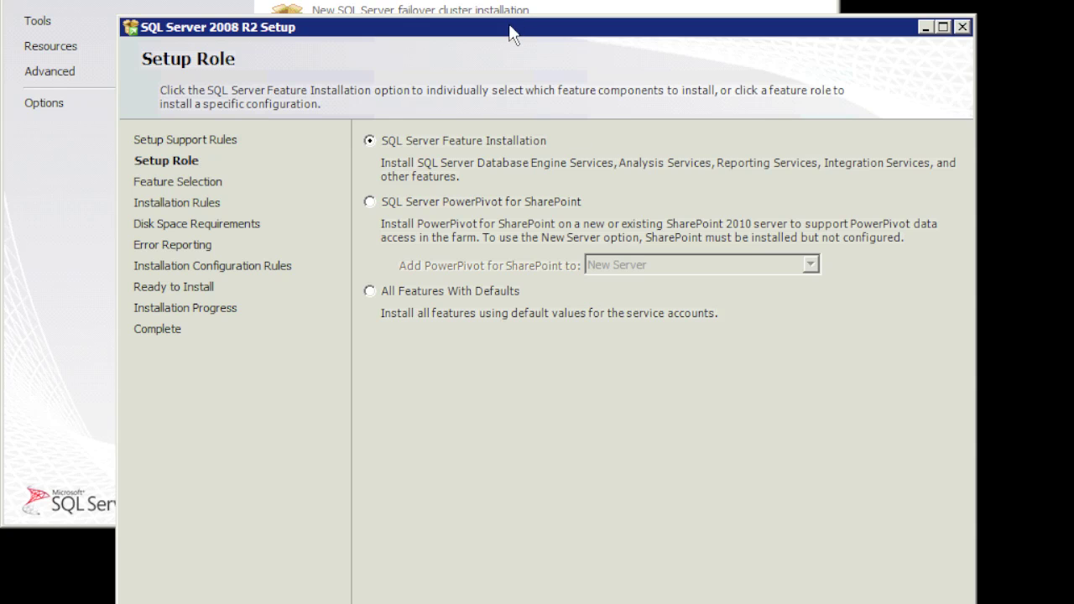
{"action": "left_click_drag", "start_coordinate": [513, 36], "coordinate": [504, 0]}
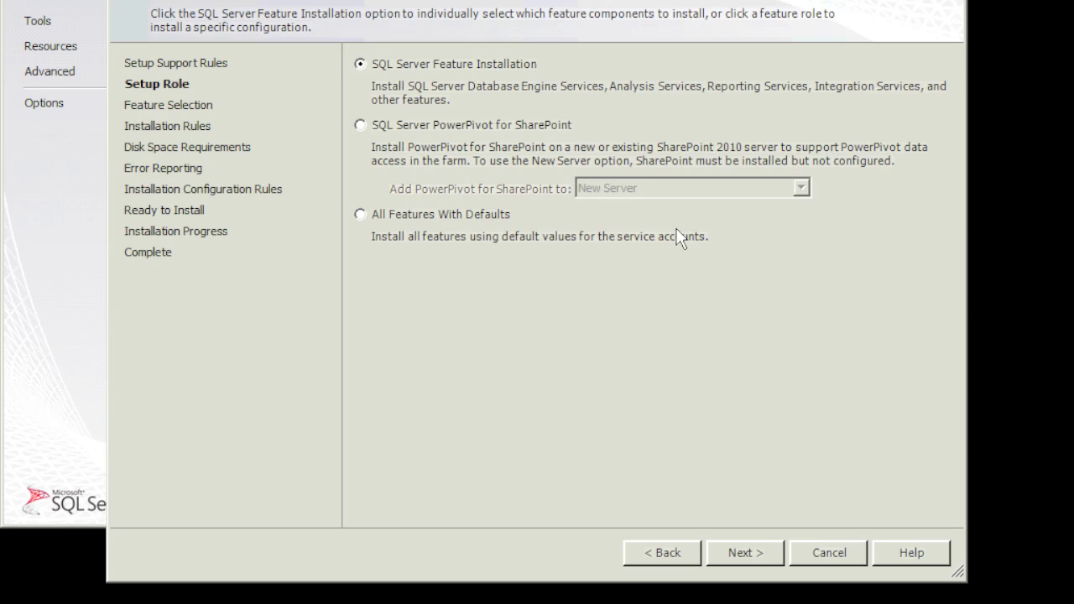
{"action": "left_click", "coordinate": [754, 551]}
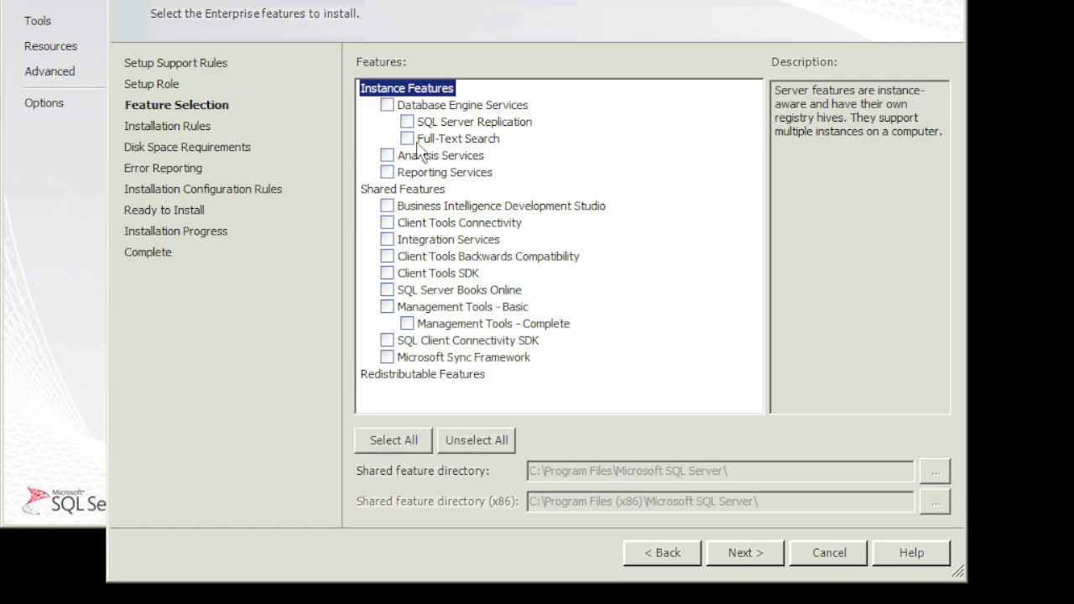
Select Database Engine Services and Management Tools - Basic/Complete, then run the installation rules.
{"action": "left_click", "coordinate": [386, 106]}
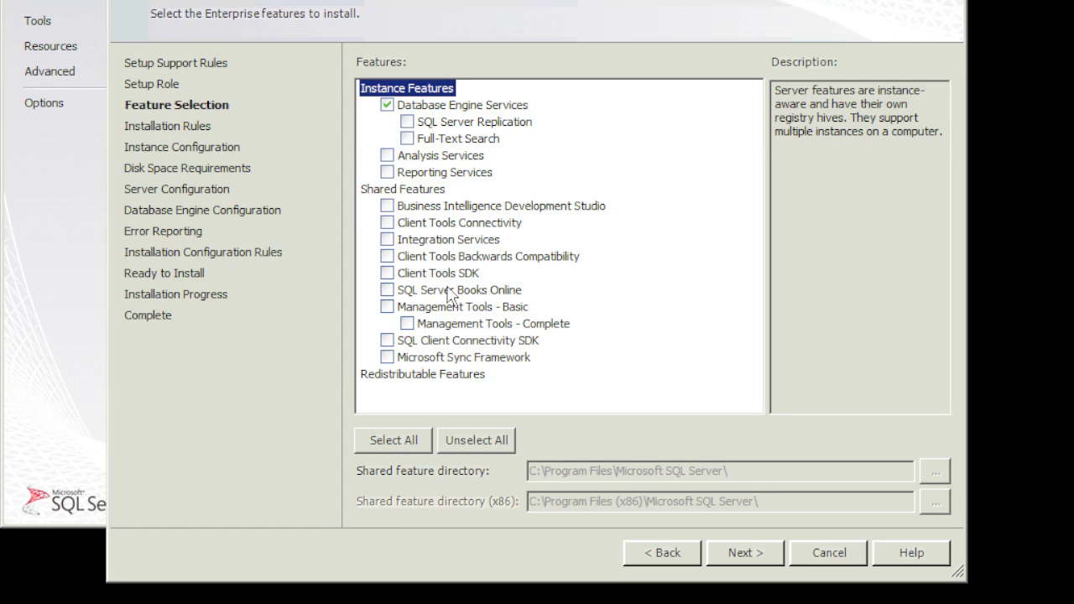
{"action": "left_click", "coordinate": [387, 307]}
{"action": "left_click", "coordinate": [755, 554]}
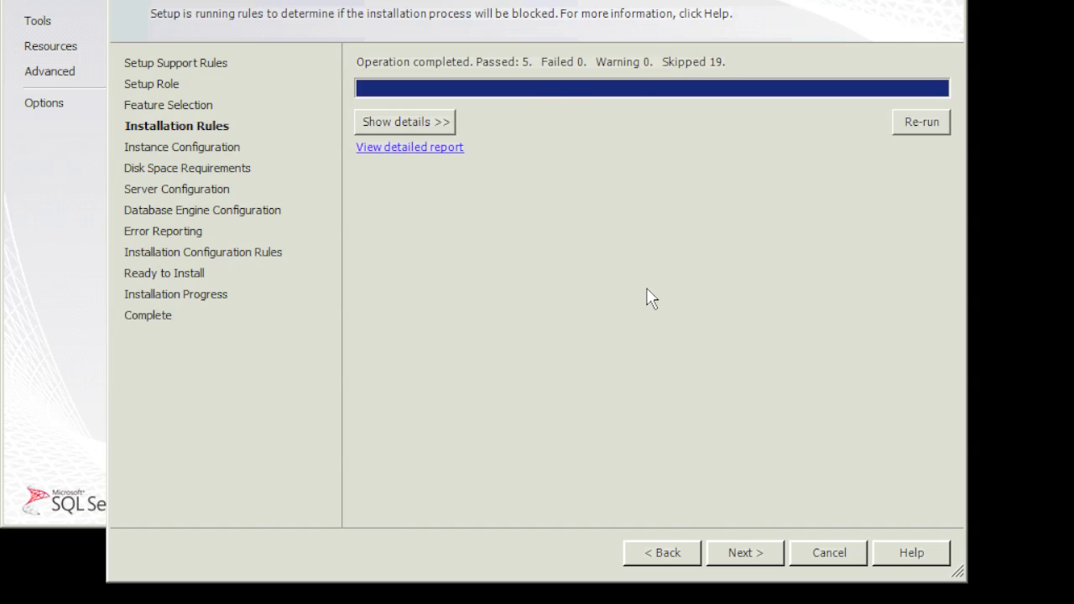
Check the installation rule results, then accept the default MSSQLSERVER instance.
{"action": "left_click", "coordinate": [433, 124]}
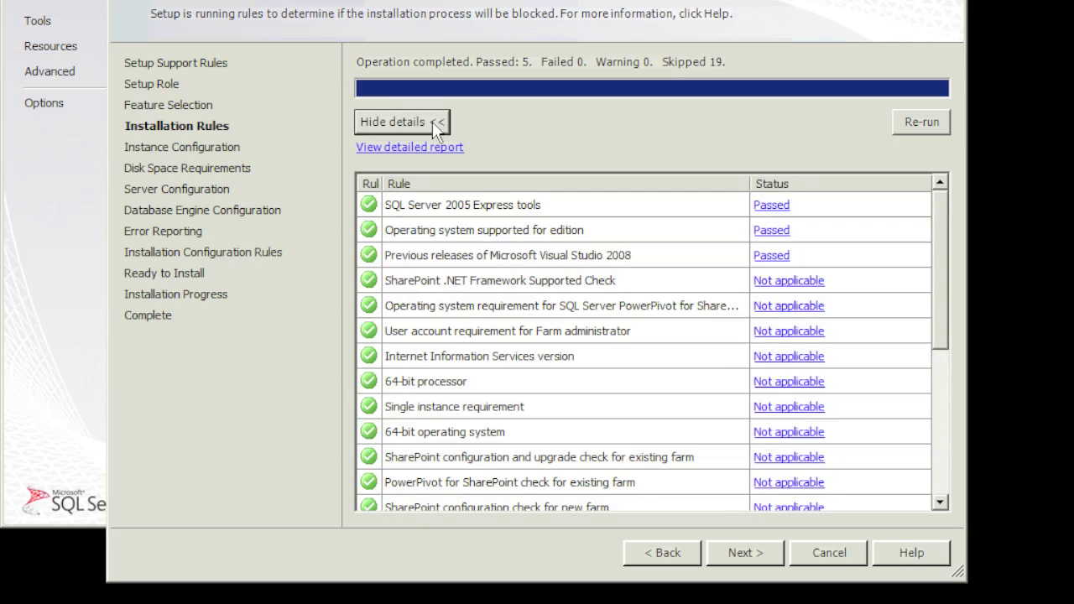
{"action": "left_click", "coordinate": [766, 559]}
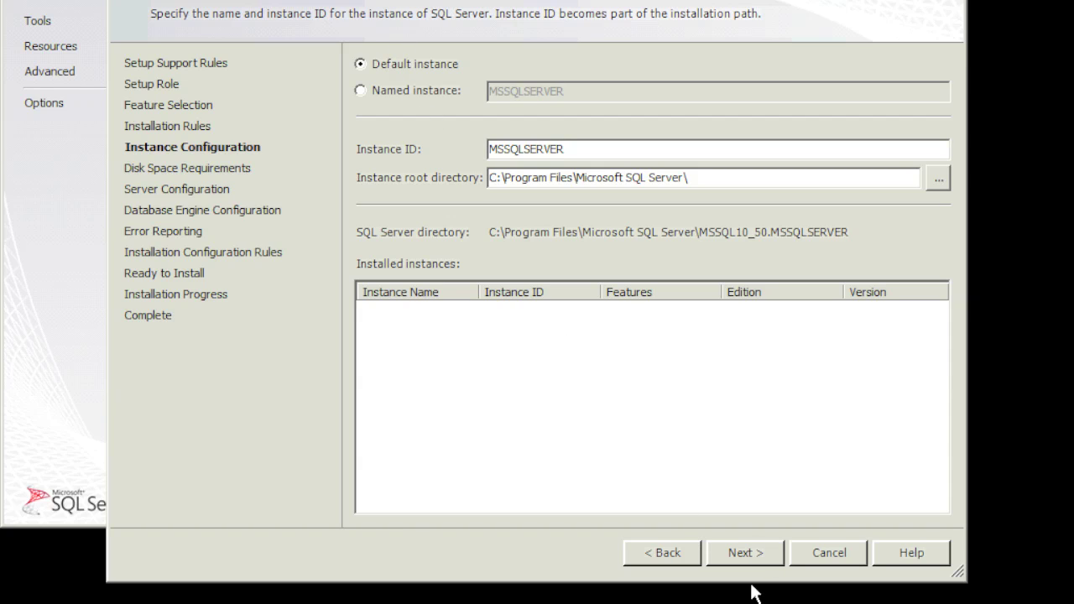
{"action": "left_click", "coordinate": [747, 552]}
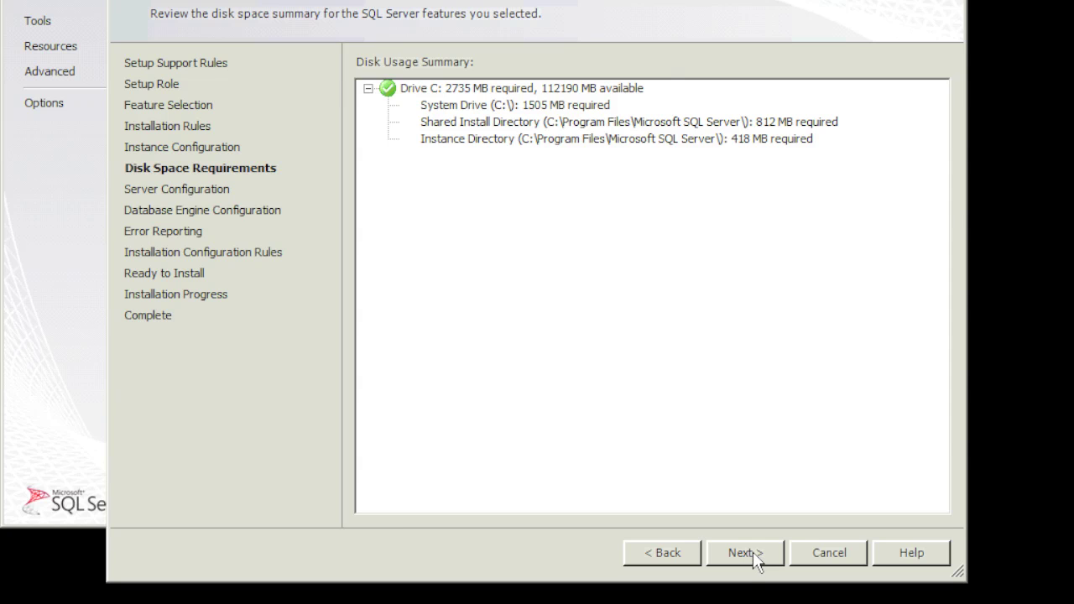
Pass the disk space summary and browse accounts for the SQL Server Agent service.
{"action": "left_click", "coordinate": [754, 557]}
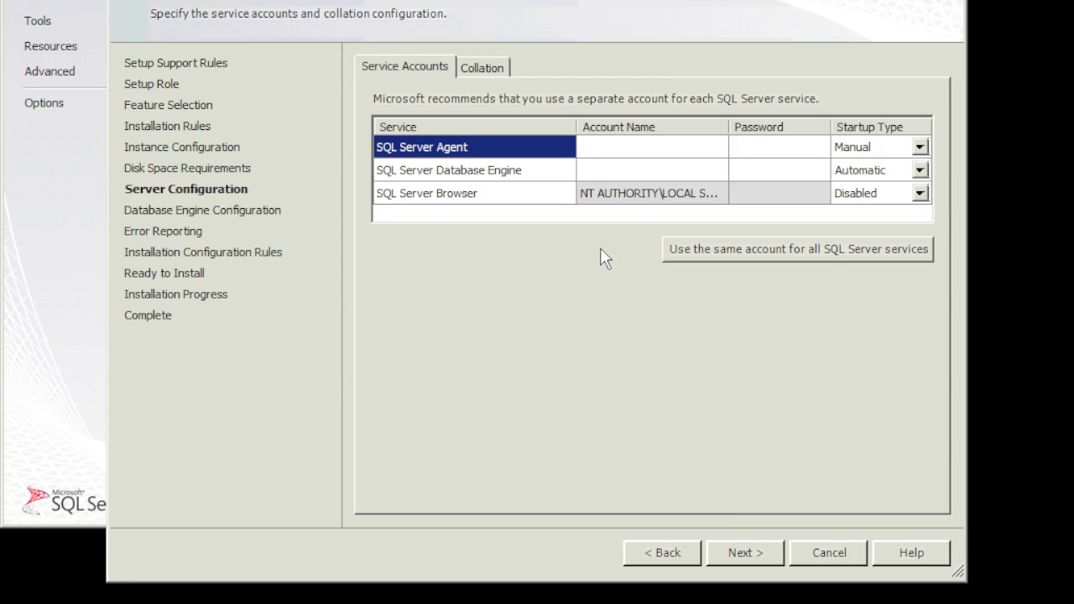
{"action": "left_click", "coordinate": [625, 153]}
{"action": "left_click", "coordinate": [695, 146]}
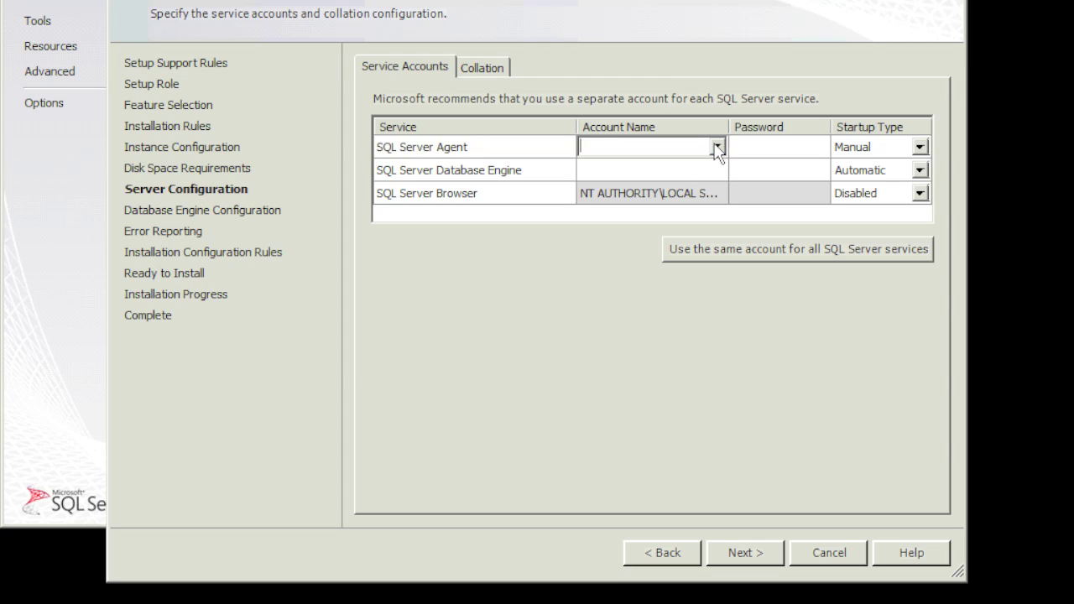
{"action": "left_click", "coordinate": [717, 147]}
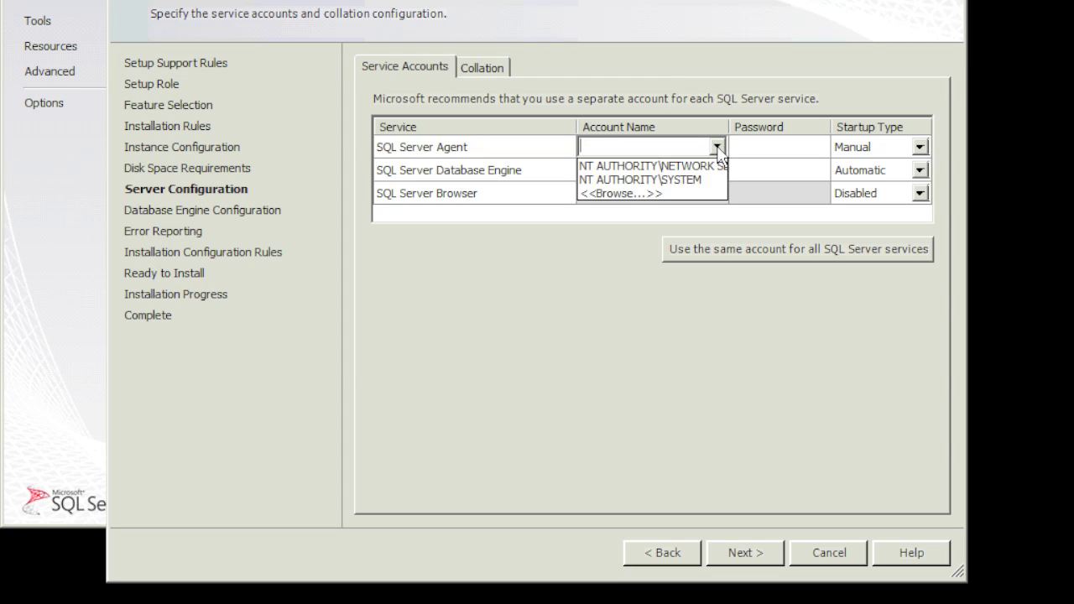
{"action": "left_click", "coordinate": [630, 194]}
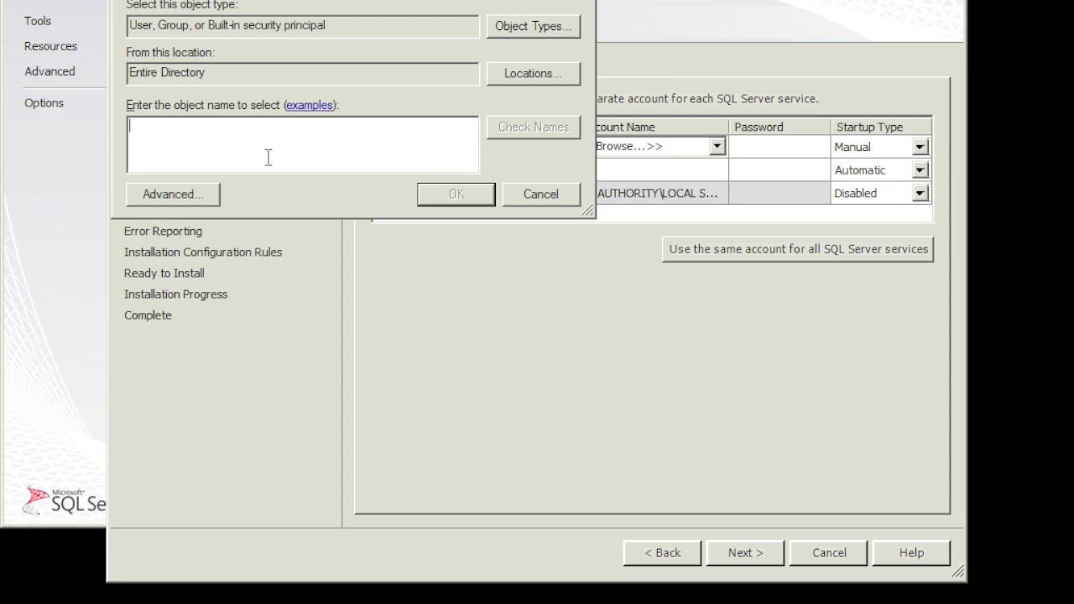
Resolve the spsql domain account using the domain administrator credentials and assign it to the Agent.
{"action": "type", "text": "spsql"}
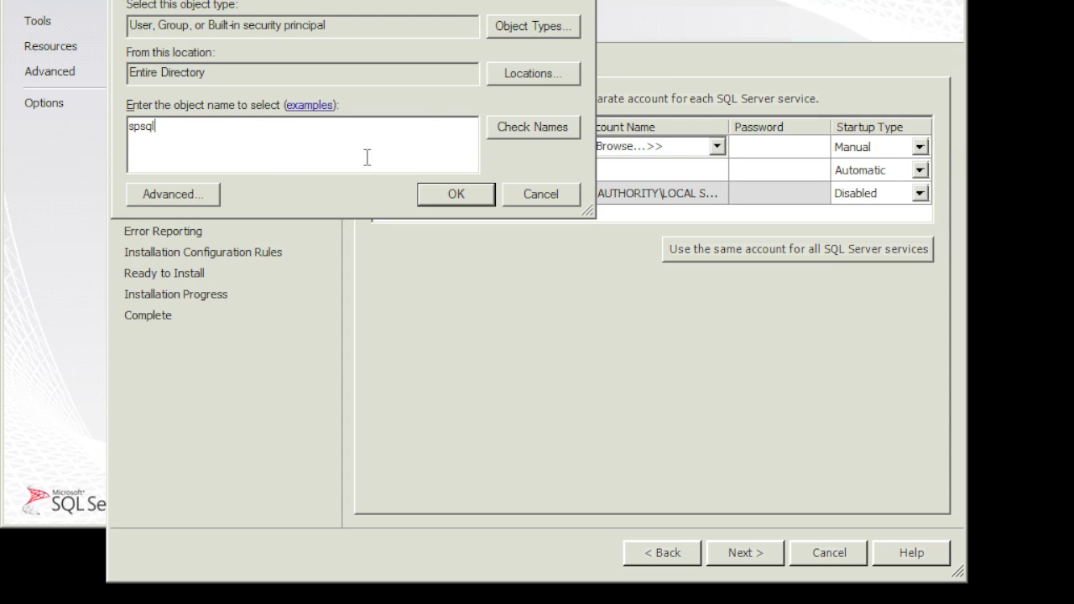
{"action": "left_click", "coordinate": [505, 126]}
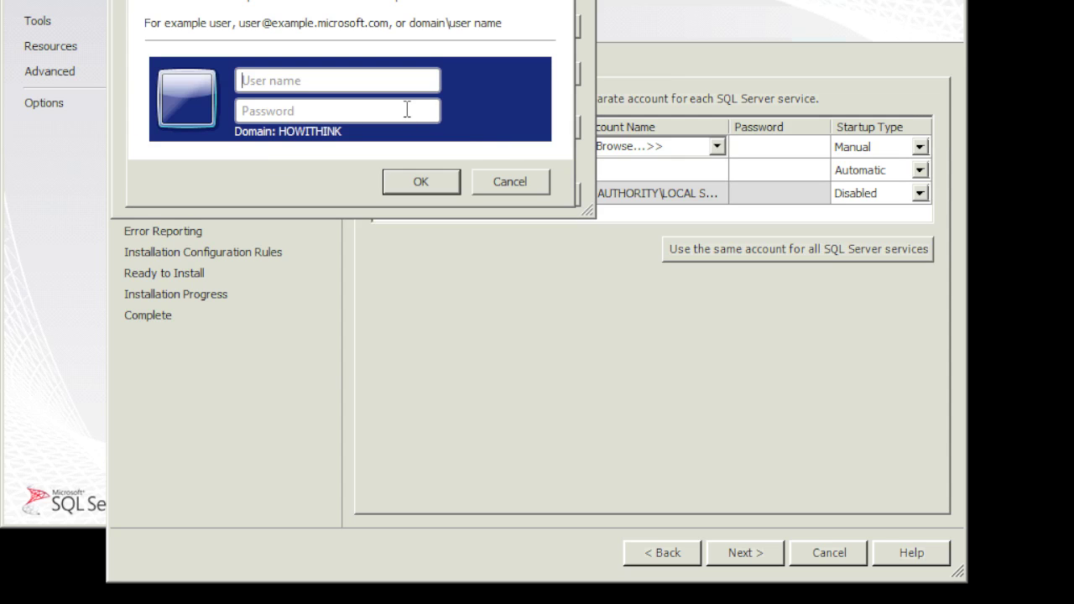
{"action": "type", "text": "administrator"}
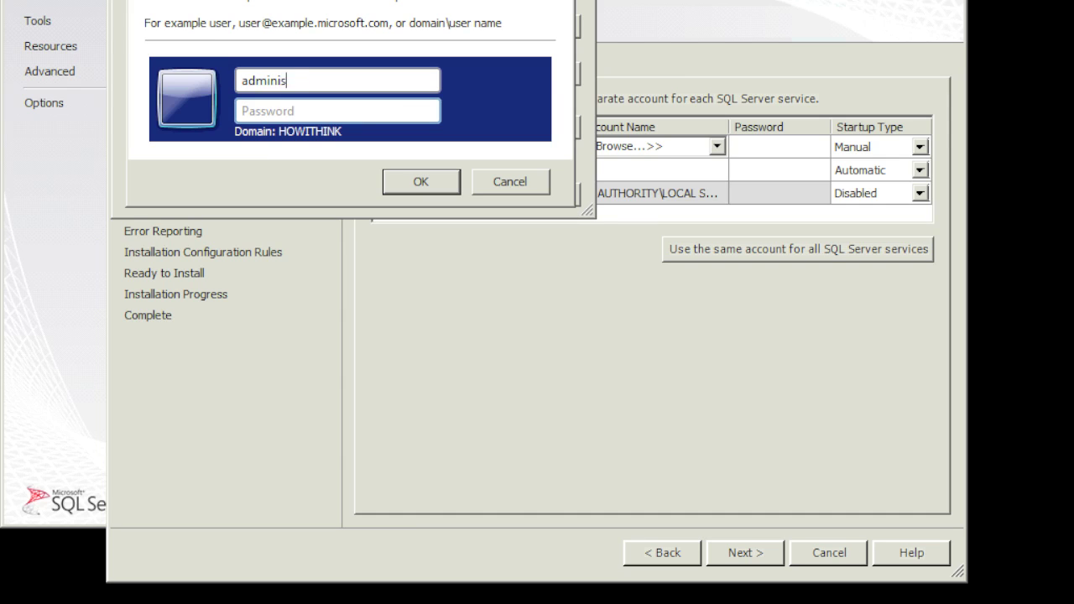
{"action": "left_click", "coordinate": [242, 110]}
{"action": "type", "text": "•••••••"}
{"action": "left_click", "coordinate": [401, 193]}
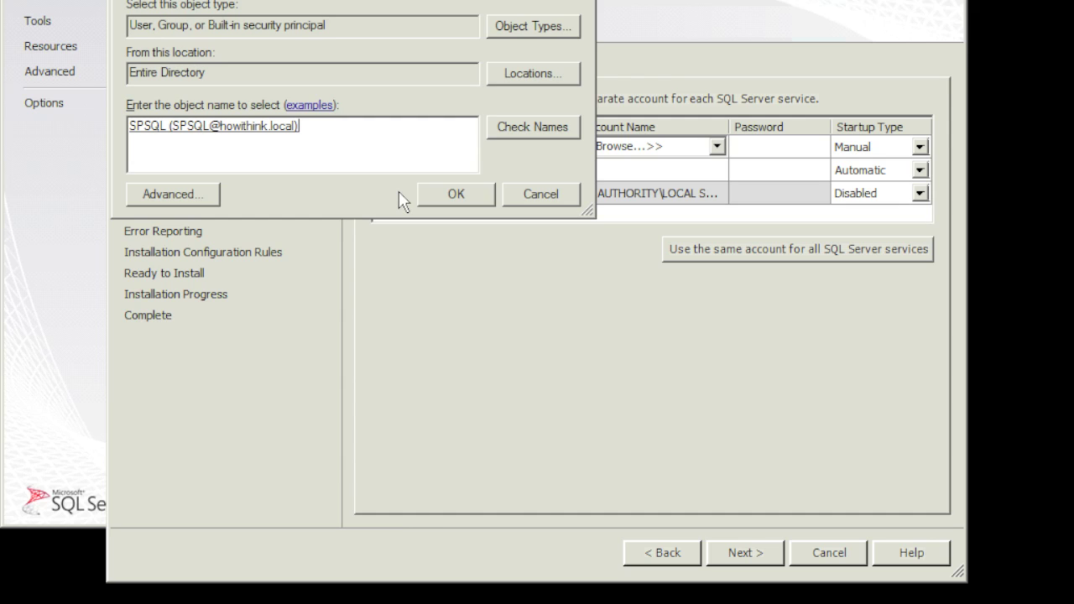
{"action": "left_click", "coordinate": [487, 197]}
Set the Database Engine service account to HOWITHINK\SPSQL.
{"action": "left_click", "coordinate": [653, 166]}
{"action": "left_click", "coordinate": [715, 170]}
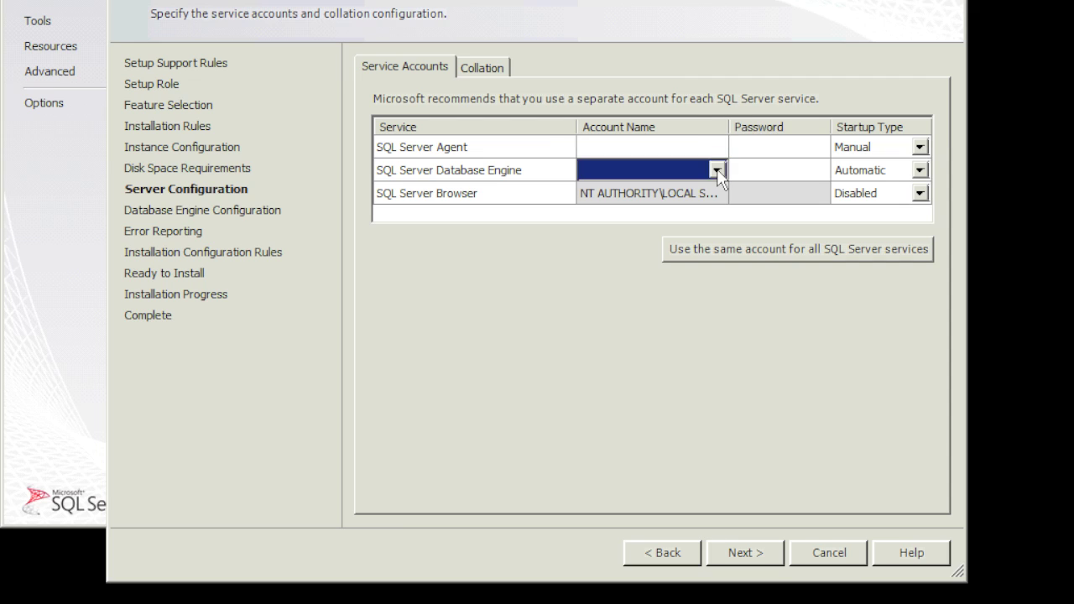
{"action": "left_click", "coordinate": [716, 168]}
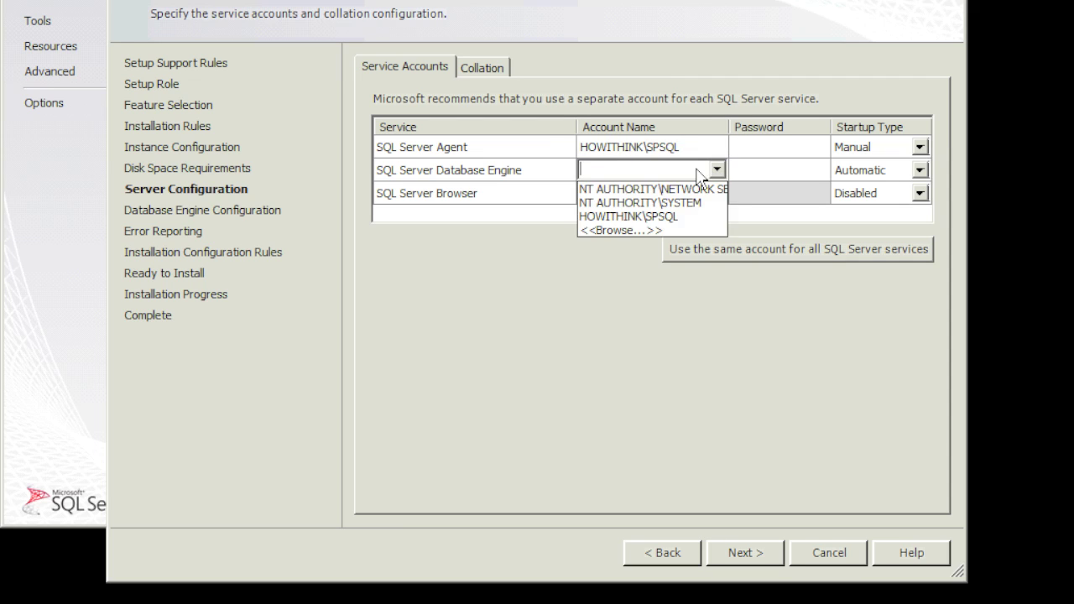
{"action": "left_click", "coordinate": [713, 170]}
{"action": "left_click", "coordinate": [715, 170]}
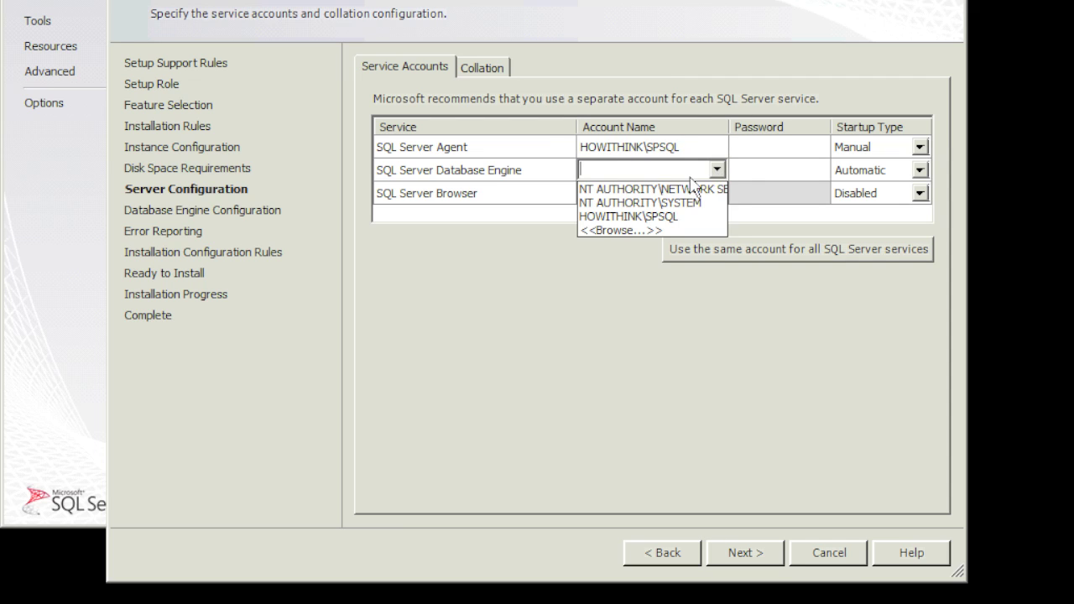
{"action": "left_click", "coordinate": [646, 216]}
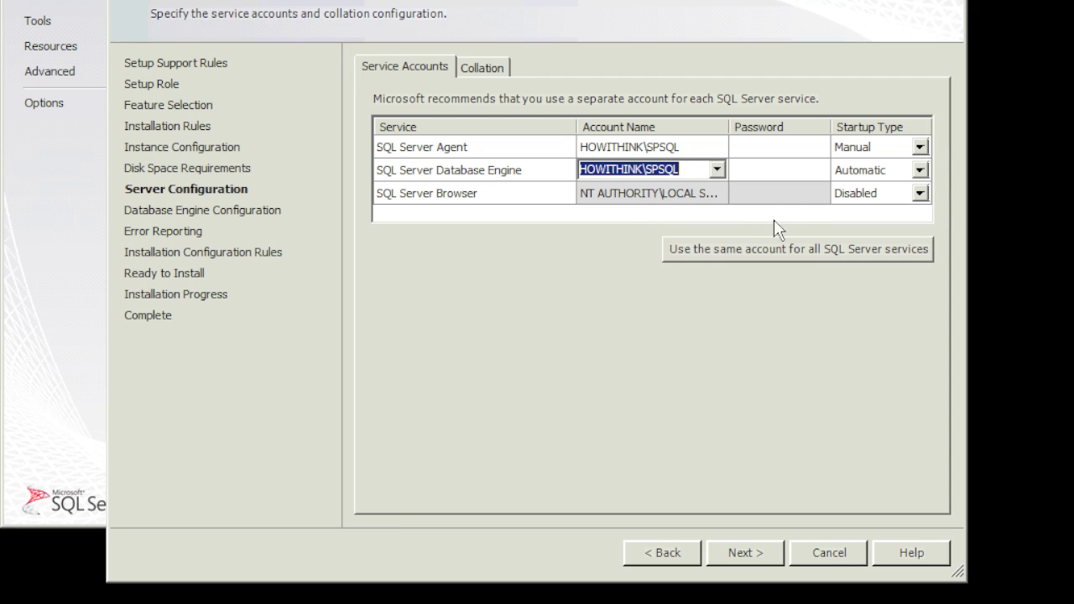
Enter the service account password for both the Agent and Database Engine, then continue.
{"action": "left_click", "coordinate": [756, 147]}
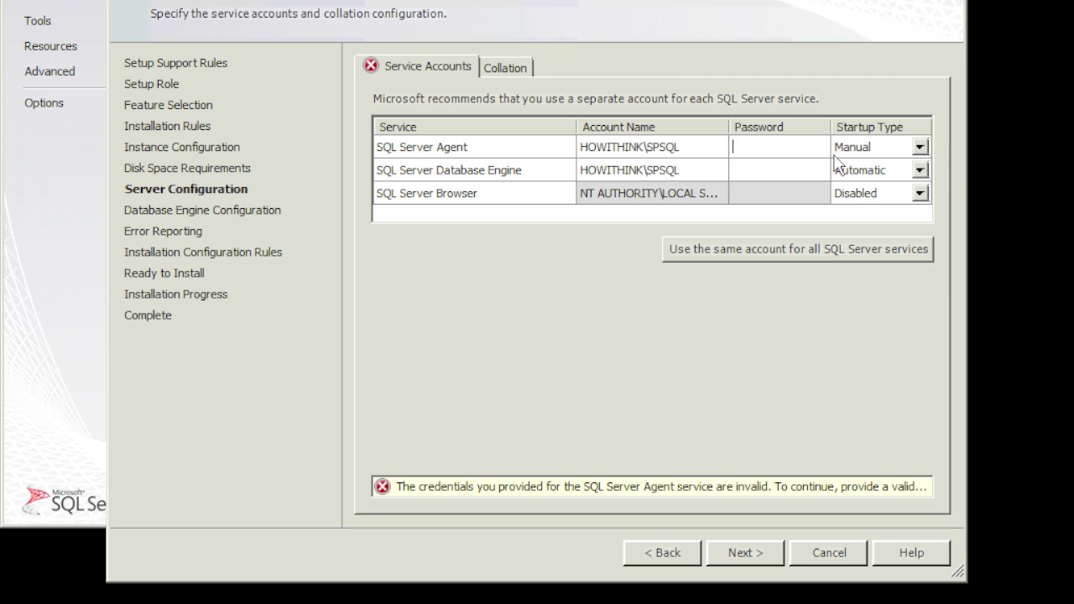
{"action": "type", "text": "•••••••"}
{"action": "key", "text": "Tab"}
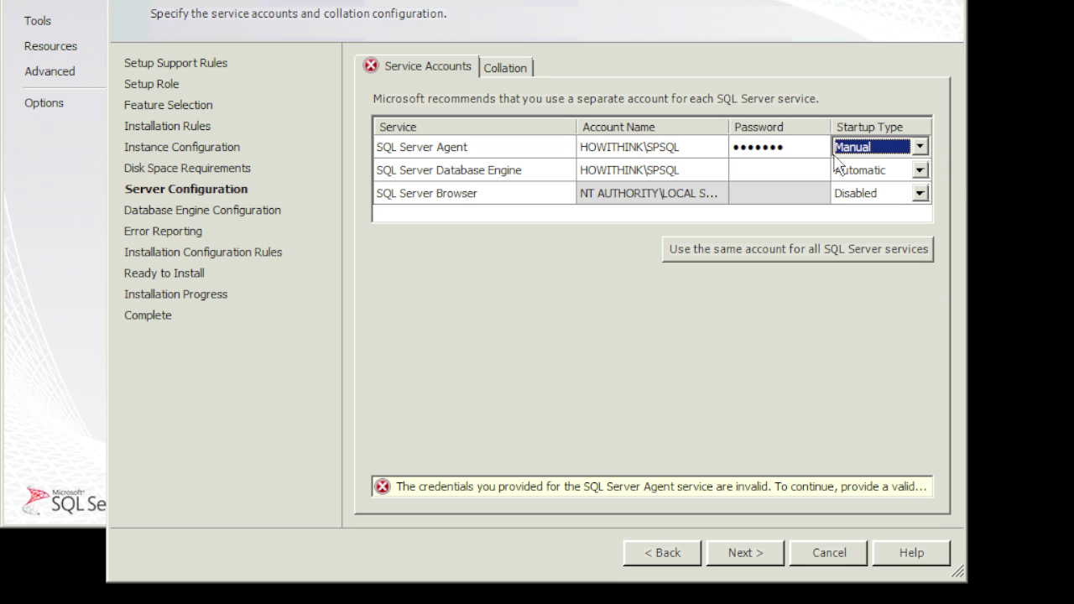
{"action": "left_click", "coordinate": [778, 168]}
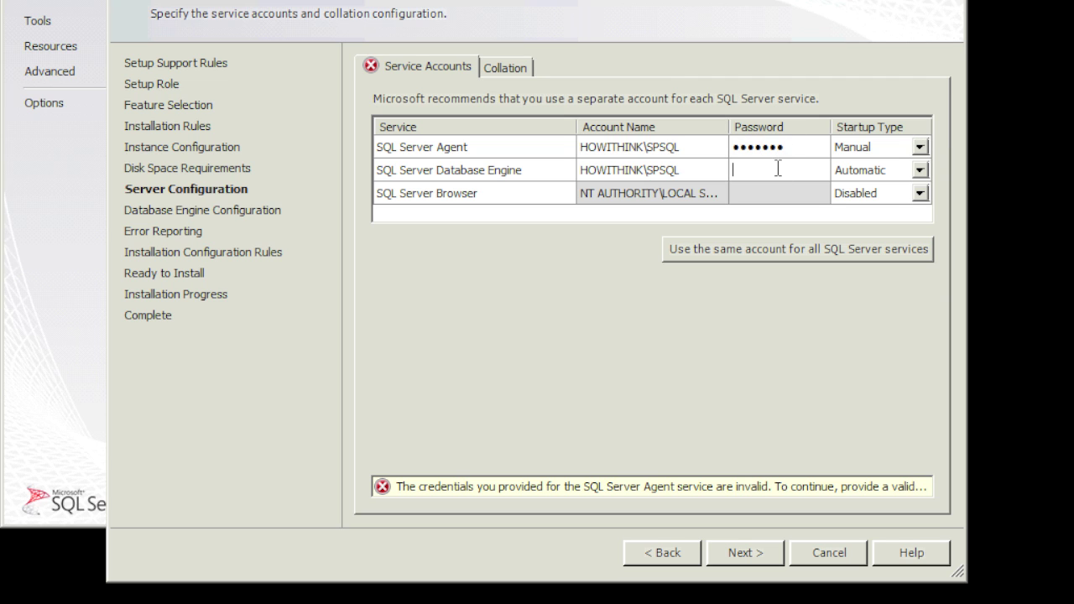
{"action": "type", "text": "•••••••"}
{"action": "left_click", "coordinate": [744, 551]}
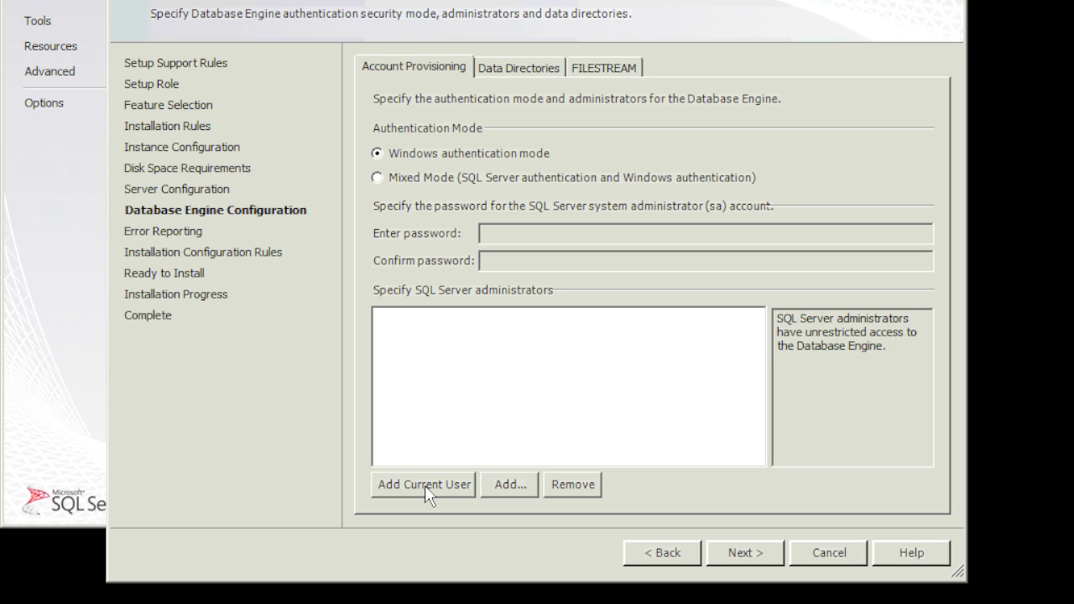
Add SHAREPOINT1\Administrator (current user) and HOWITHINK\Administrator as SQL Server administrators.
{"action": "left_click", "coordinate": [424, 485]}
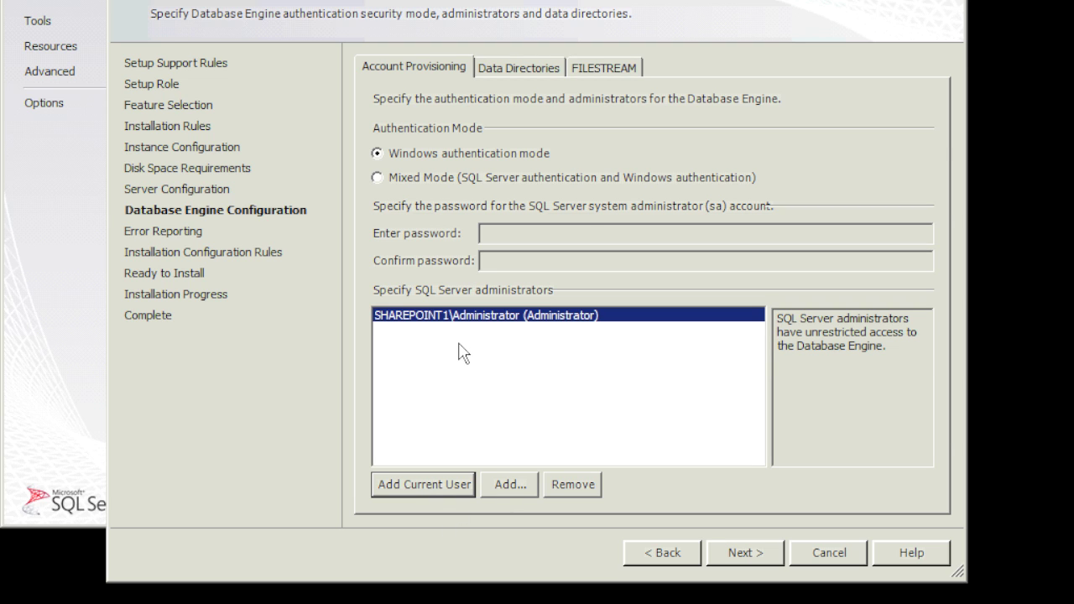
{"action": "left_click", "coordinate": [510, 484]}
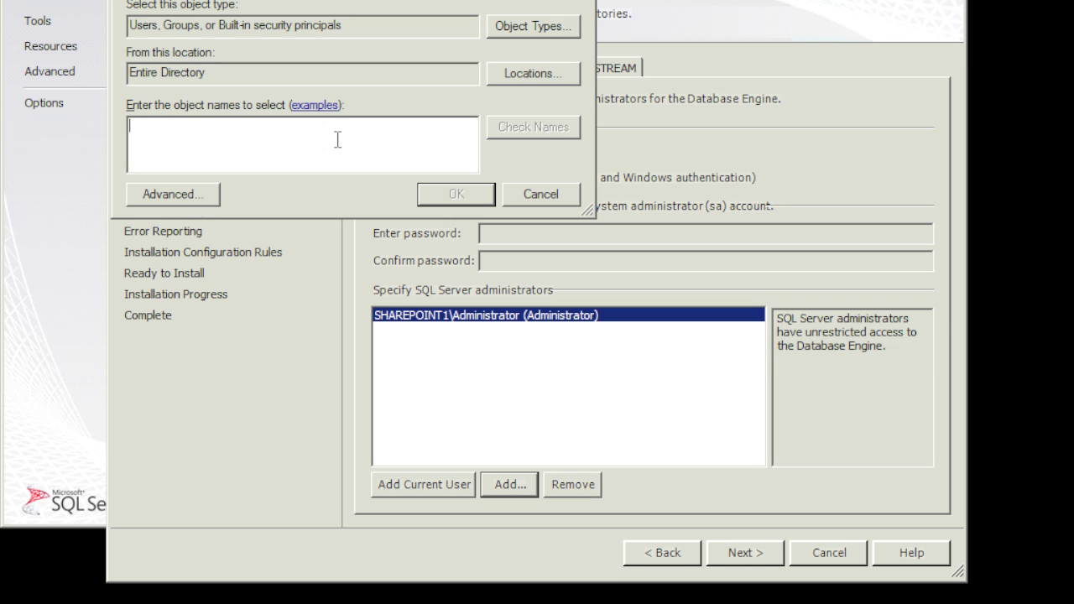
{"action": "type", "text": "howithink"}
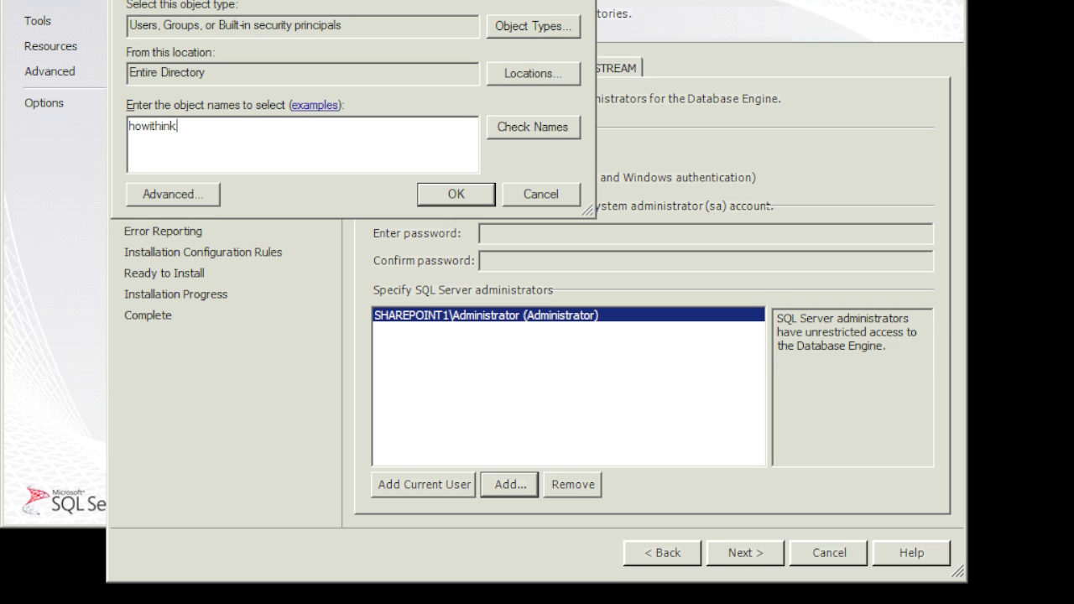
{"action": "type", "text": "\\administrator"}
{"action": "left_click", "coordinate": [546, 123]}
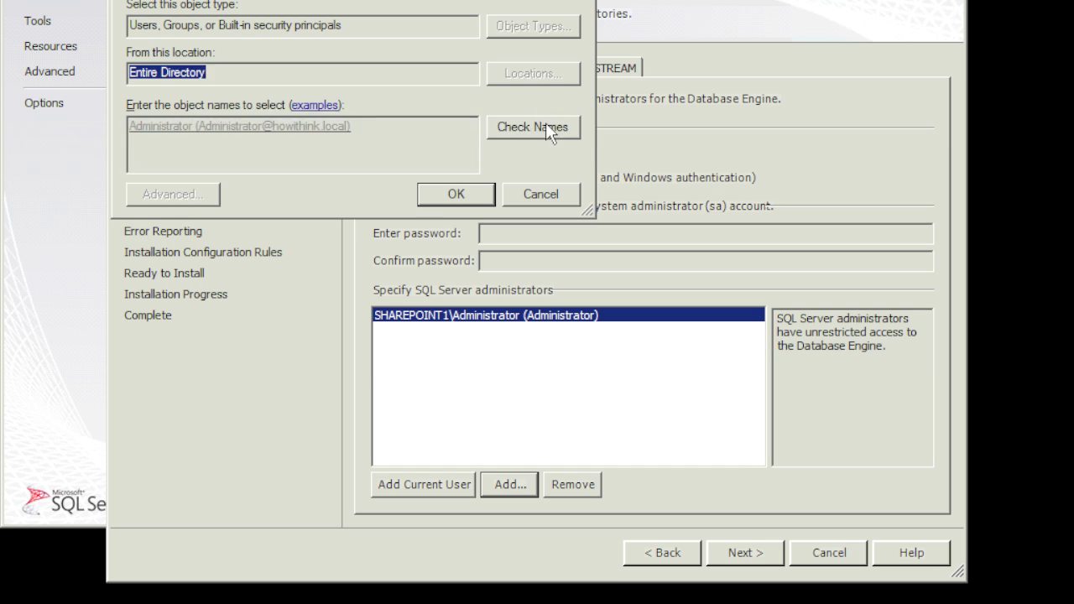
{"action": "left_click", "coordinate": [455, 194]}
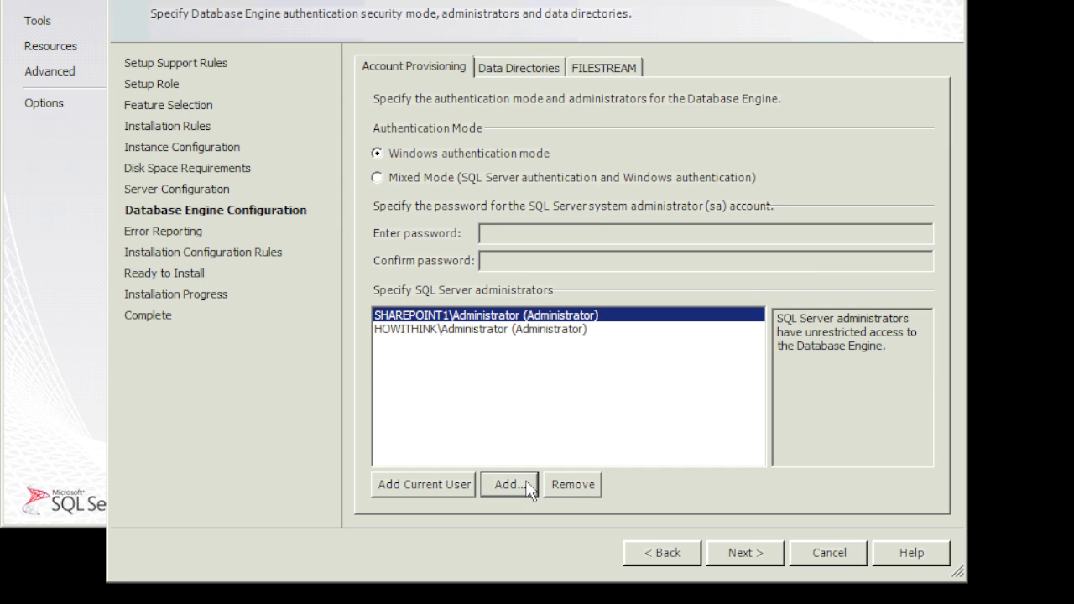
Move on from Database Engine Configuration, leave error reporting off, and pass the 4 configuration rules.
{"action": "left_click", "coordinate": [756, 560]}
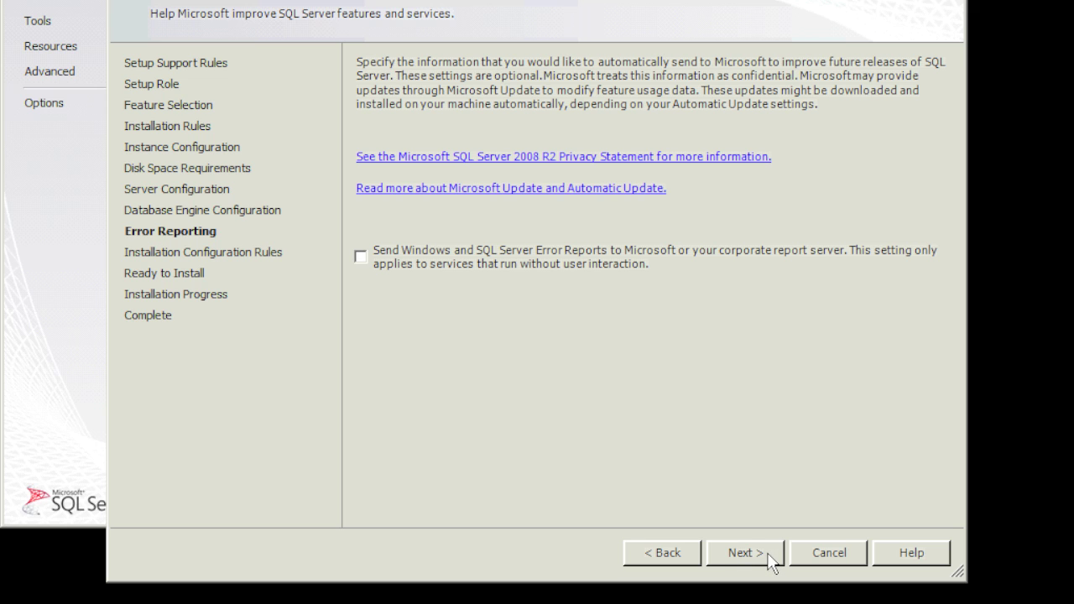
{"action": "left_click", "coordinate": [764, 560]}
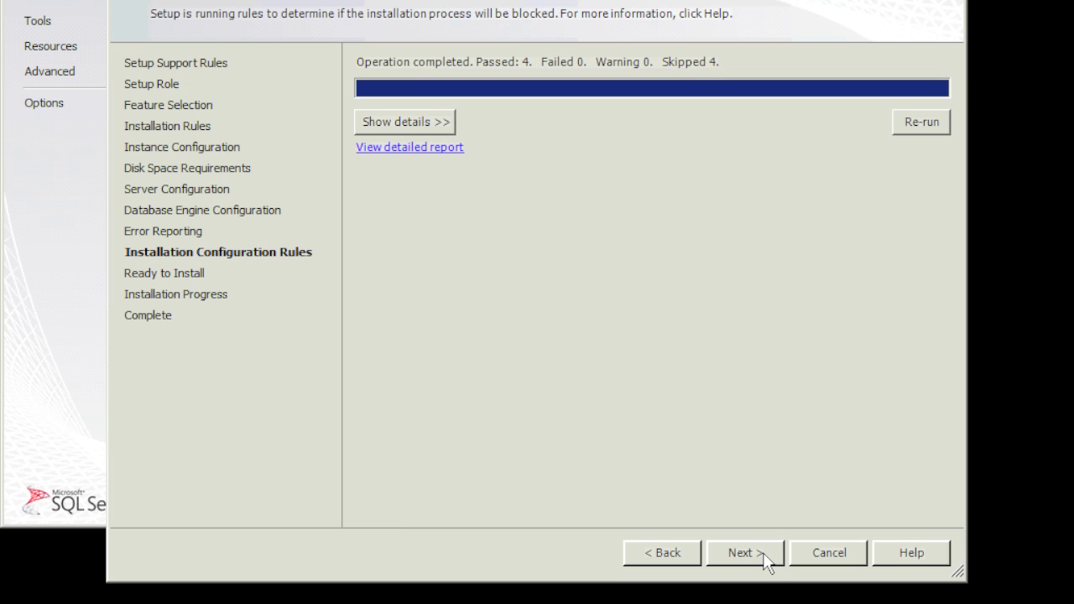
{"action": "left_click", "coordinate": [764, 561]}
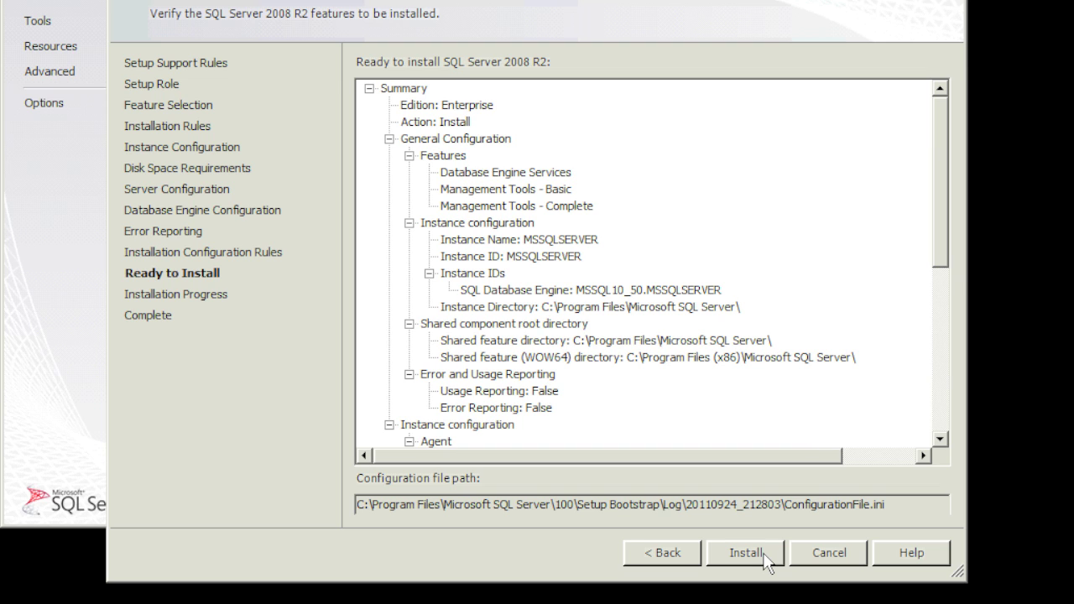
Run the SQL Server 2008 R2 installation and close setup after it reports success.
{"action": "left_click", "coordinate": [747, 552]}
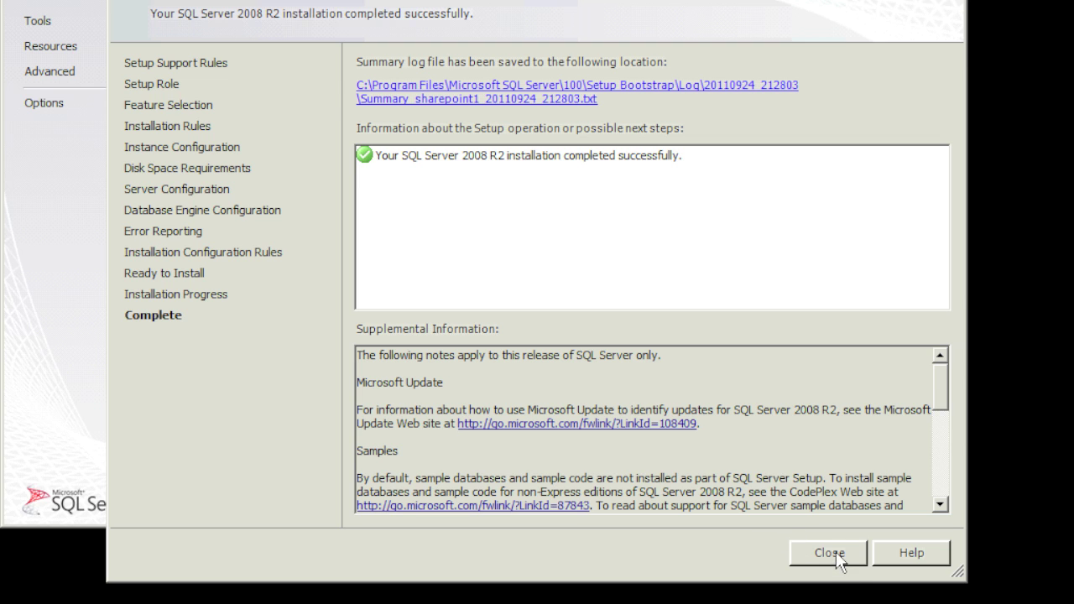
{"action": "left_click", "coordinate": [835, 551]}
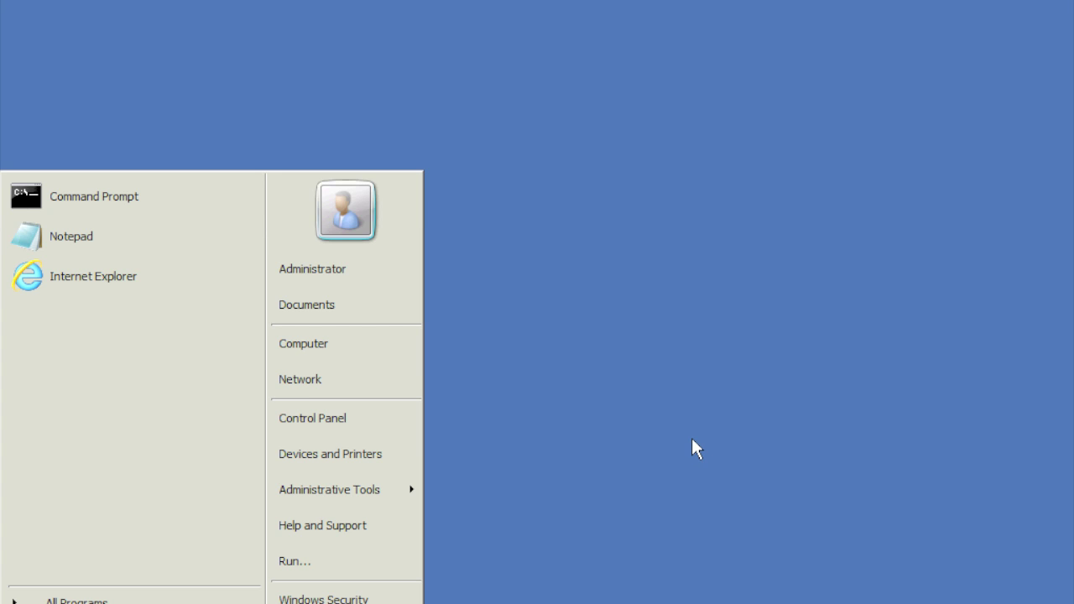
Launch SQL Server Management Studio from the Microsoft SQL Server 2008 R2 program group and connect to (local).
{"action": "left_click", "coordinate": [691, 439]}
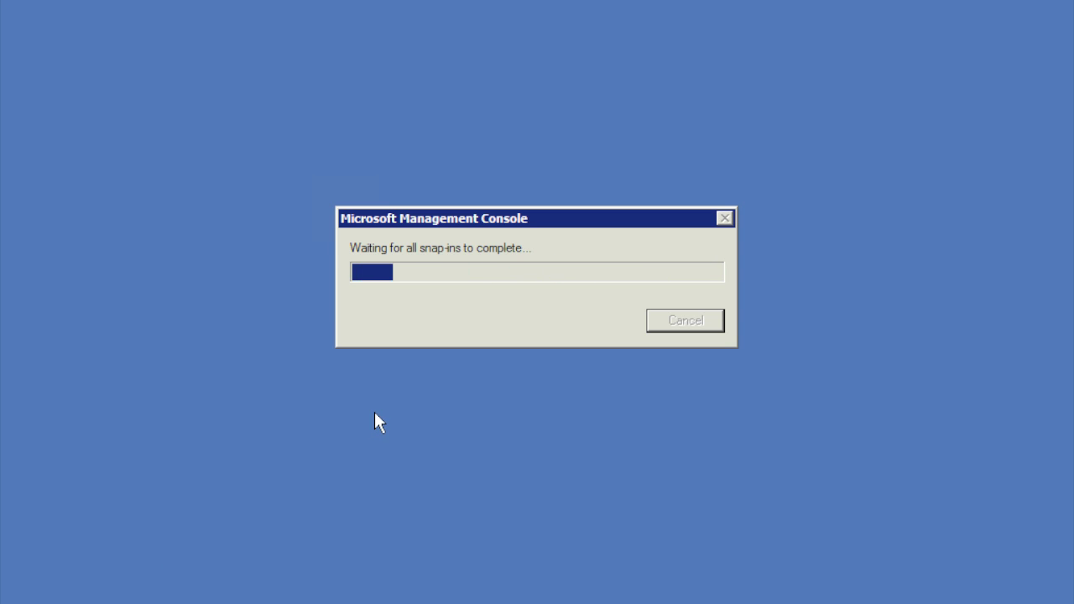
{"action": "key", "text": "super"}
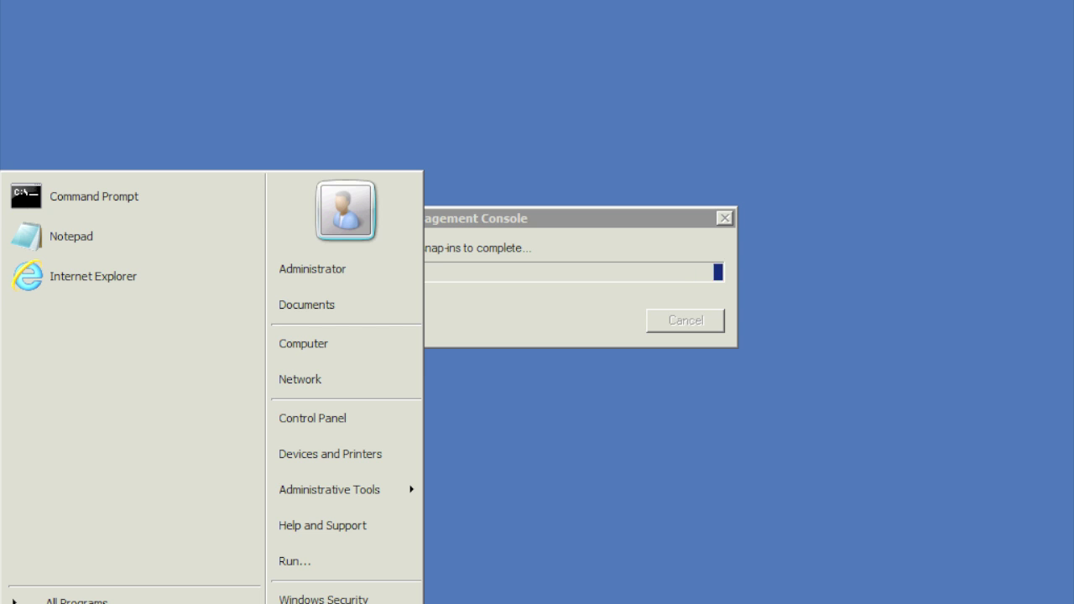
{"action": "left_click", "coordinate": [76, 599]}
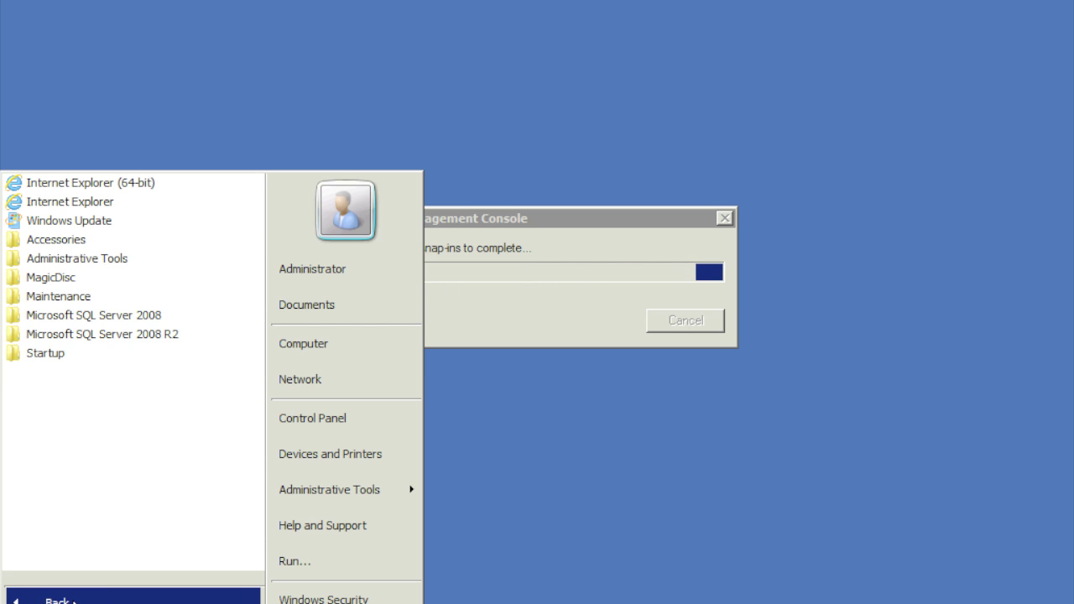
{"action": "left_click", "coordinate": [102, 337]}
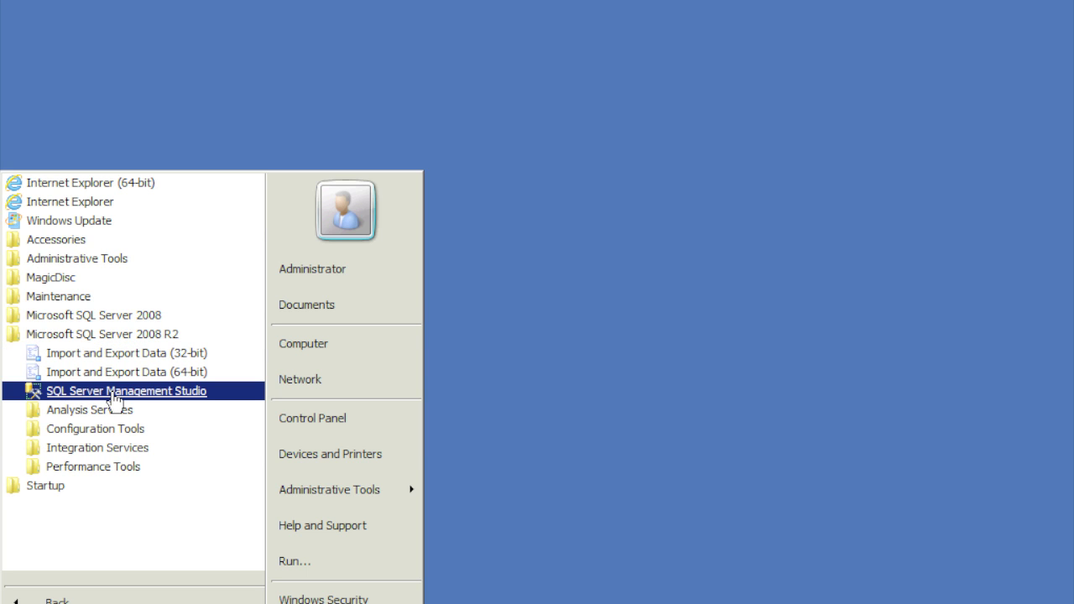
{"action": "left_click", "coordinate": [113, 394]}
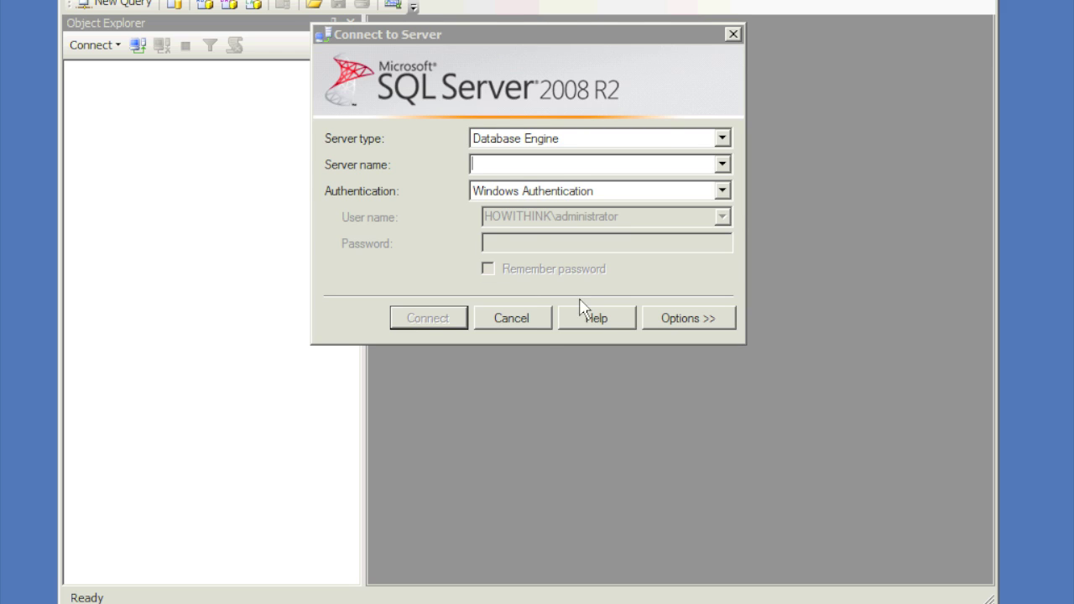
{"action": "left_click", "coordinate": [537, 323]}
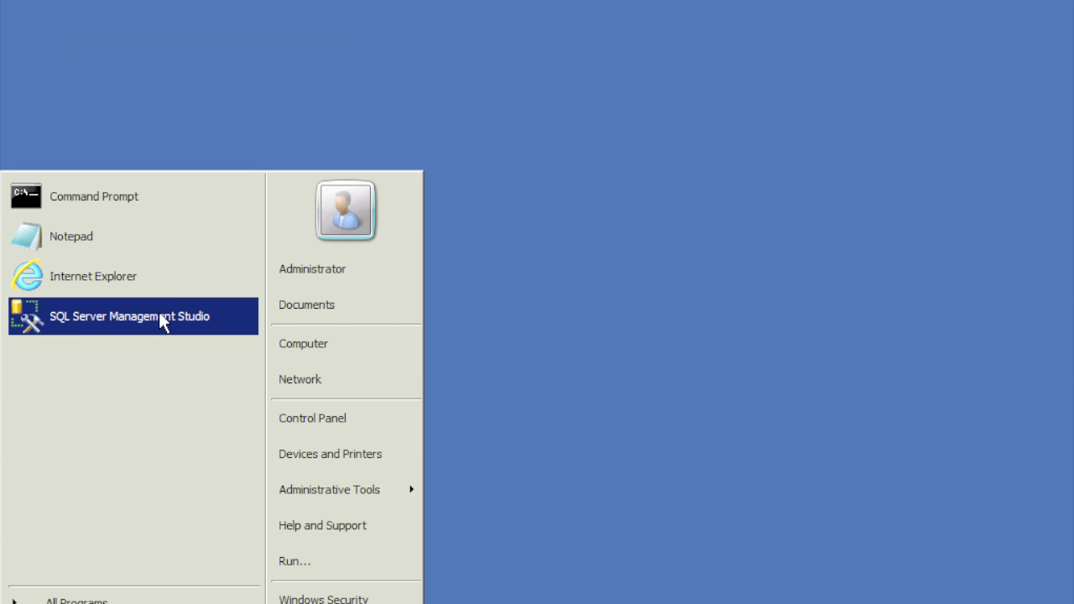
{"action": "left_click", "coordinate": [160, 319]}
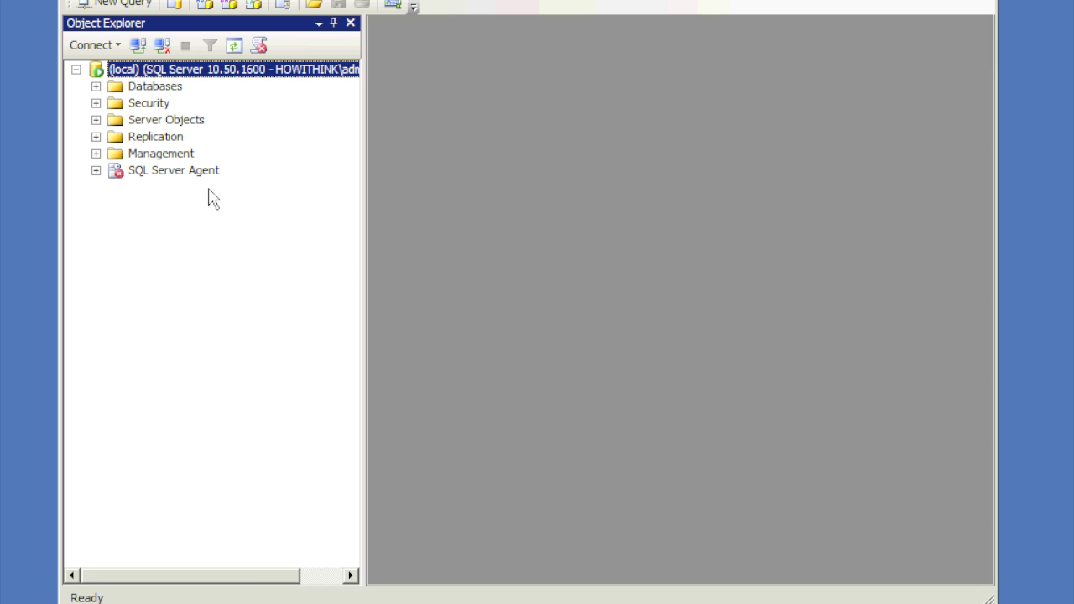
Expand Security > Logins in Object Explorer and start a New Login from the Logins folder.
{"action": "left_click", "coordinate": [96, 103]}
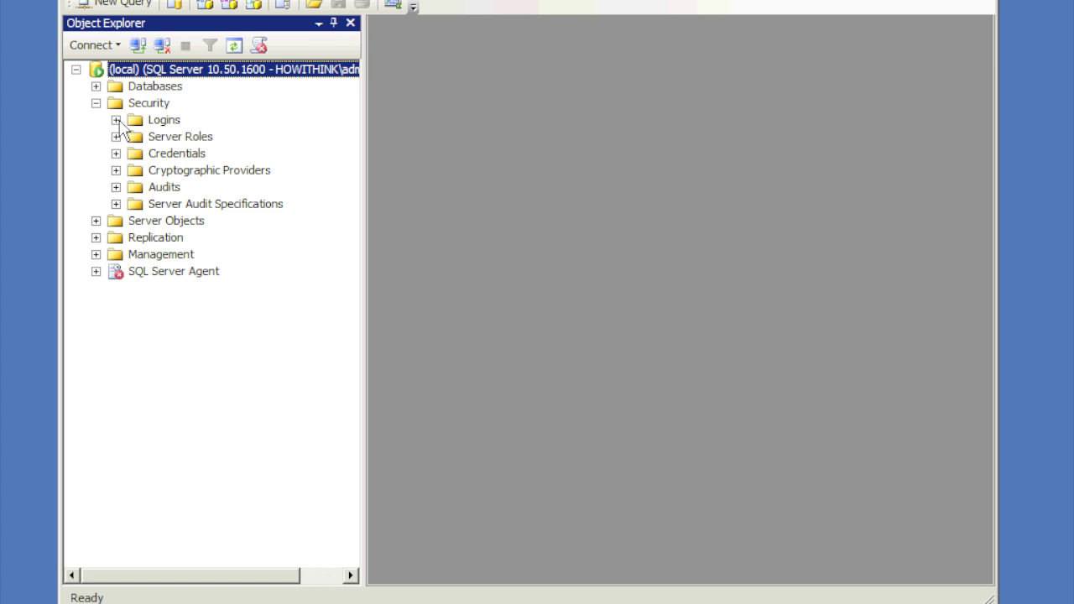
{"action": "left_click", "coordinate": [116, 120]}
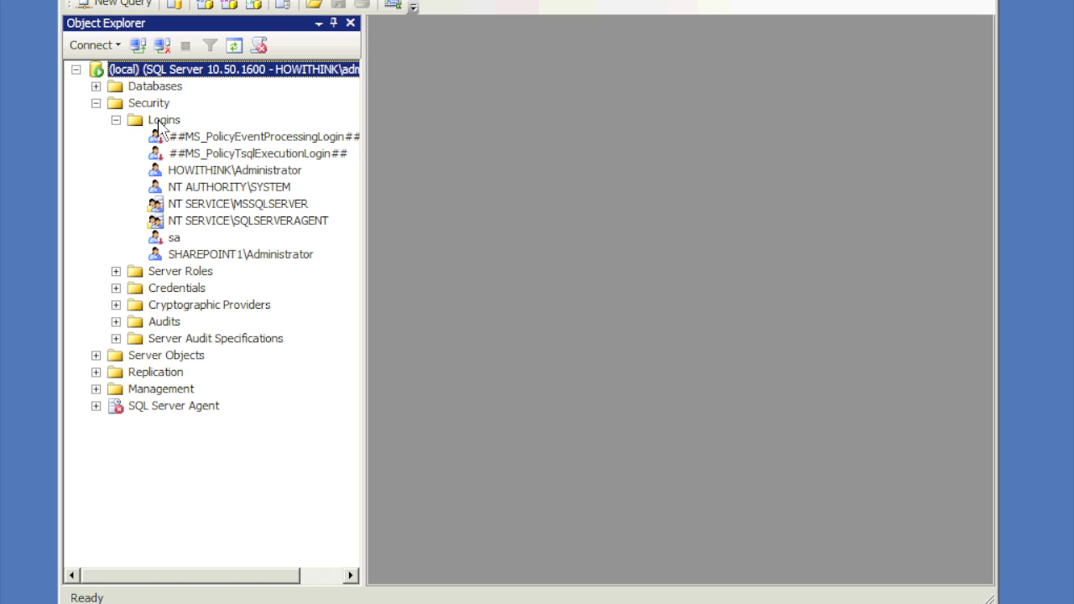
{"action": "left_click", "coordinate": [164, 120]}
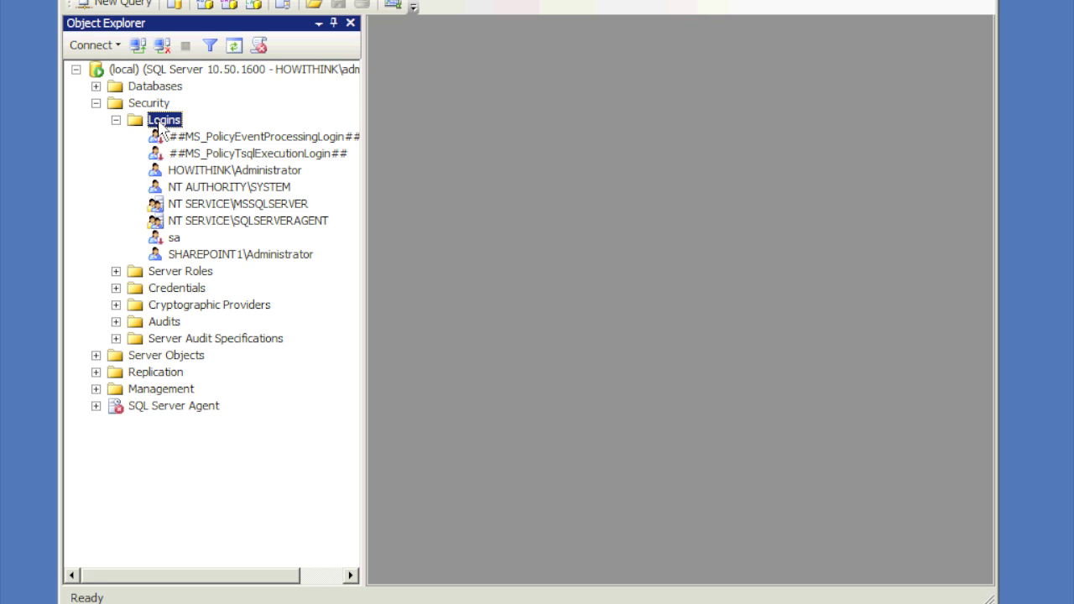
{"action": "right_click", "coordinate": [162, 124]}
{"action": "left_click", "coordinate": [200, 134]}
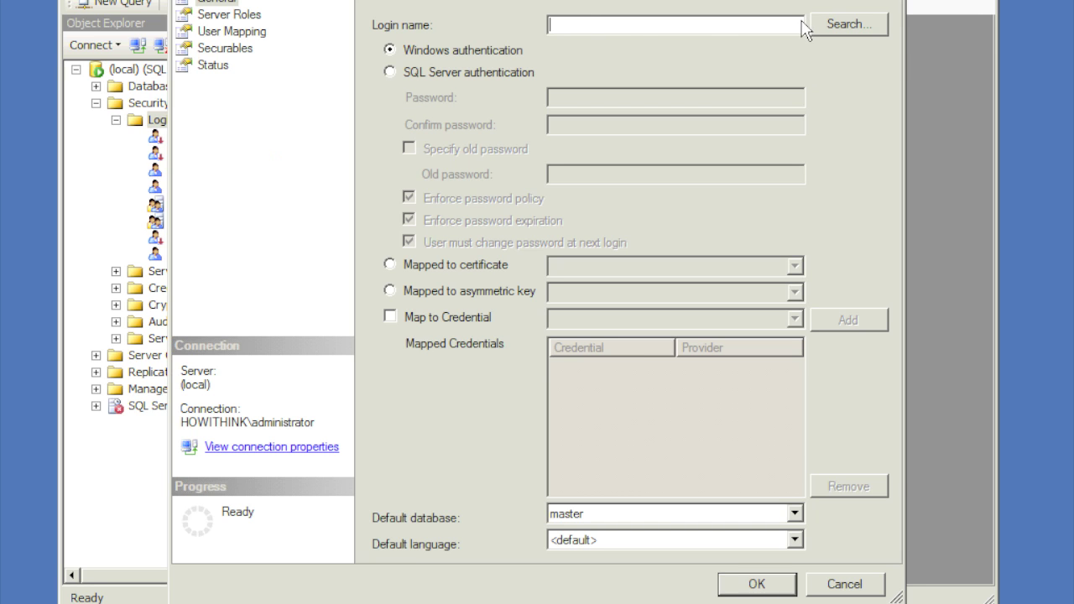
Search the Entire Directory for spadmin and set the login name to HOWITHINK\SPADMIN.
{"action": "left_click", "coordinate": [833, 25]}
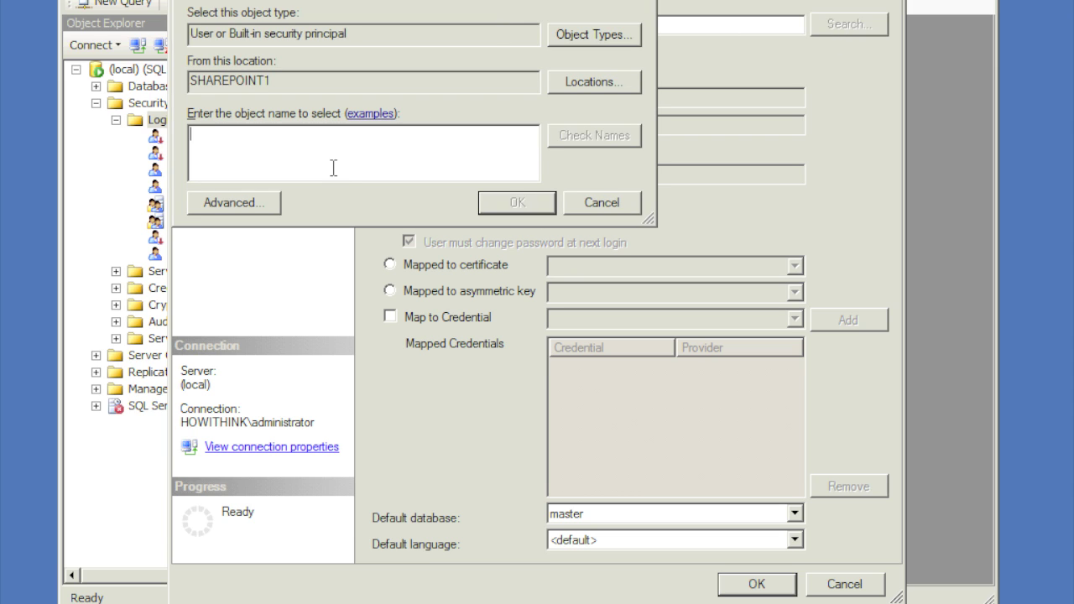
{"action": "type", "text": "sp"}
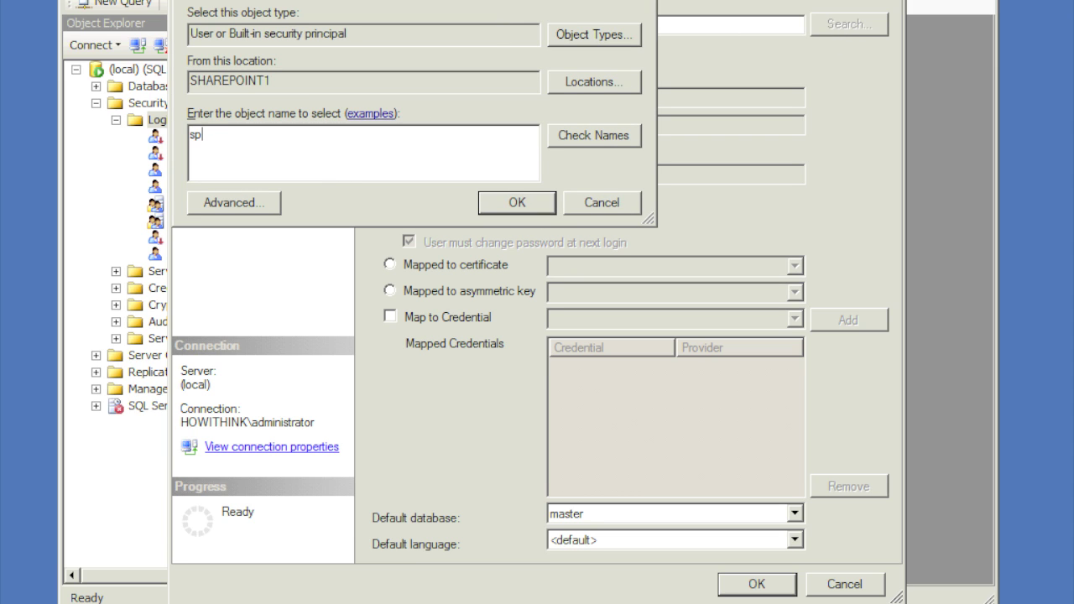
{"action": "type", "text": "admin"}
{"action": "left_click", "coordinate": [570, 133]}
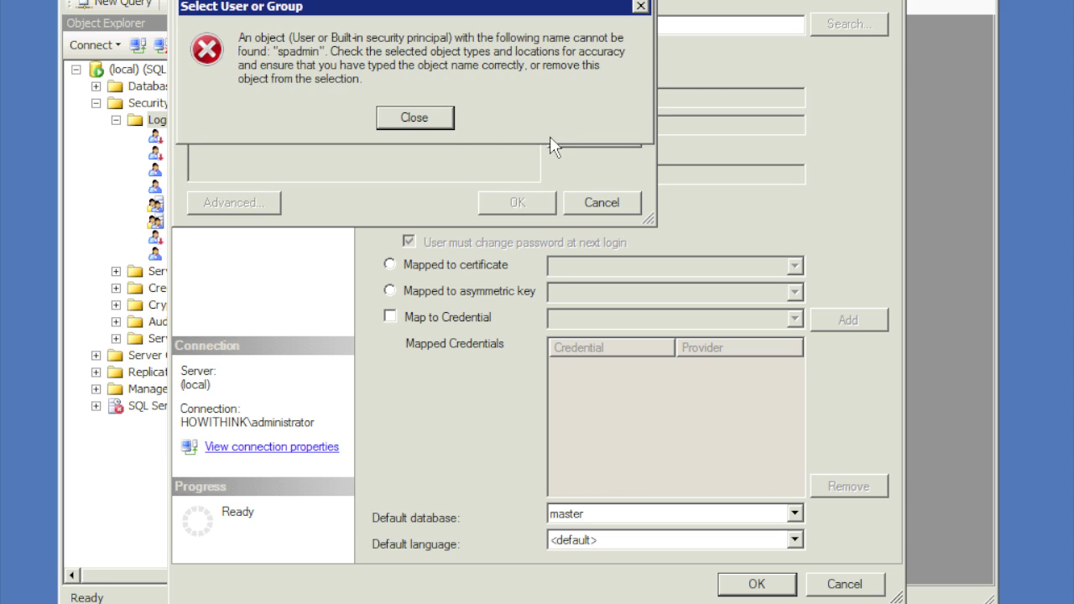
{"action": "left_click", "coordinate": [415, 118]}
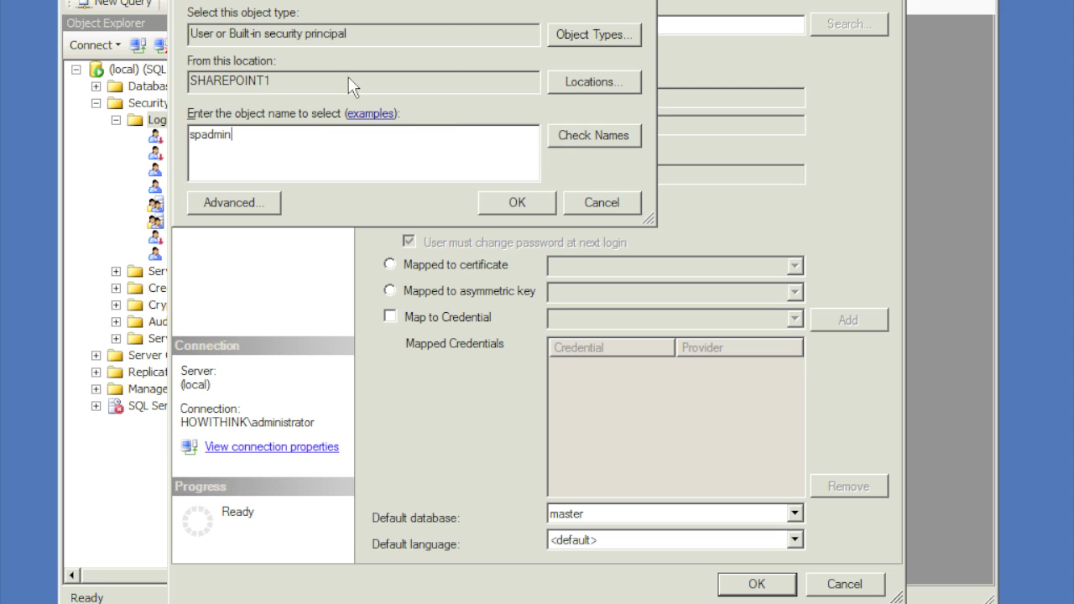
{"action": "left_click", "coordinate": [611, 85]}
{"action": "left_click", "coordinate": [257, 107]}
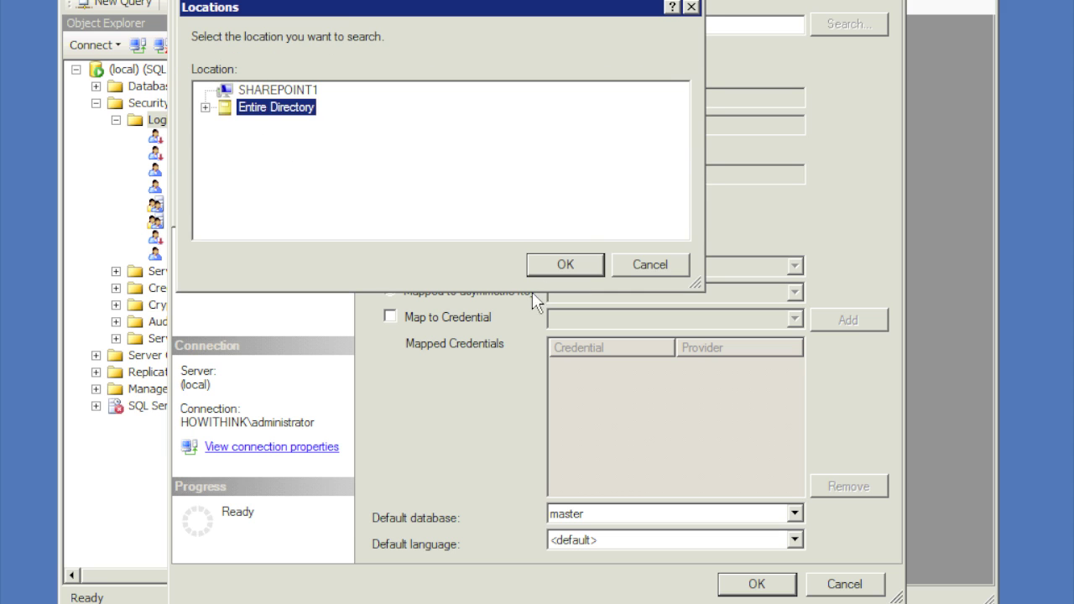
{"action": "left_click", "coordinate": [566, 264]}
{"action": "left_click", "coordinate": [585, 138]}
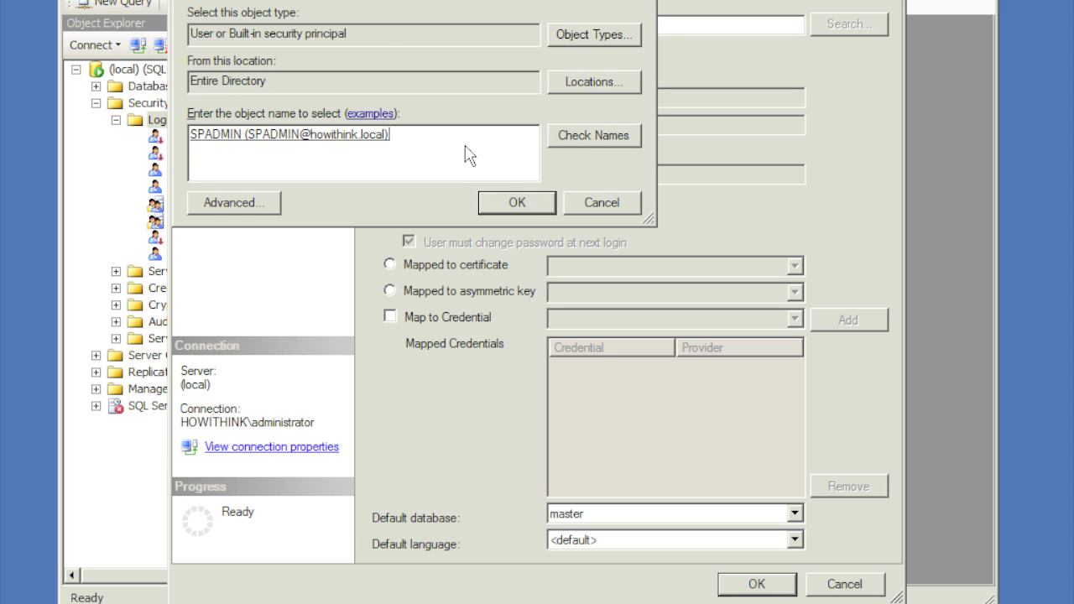
{"action": "left_click", "coordinate": [524, 210]}
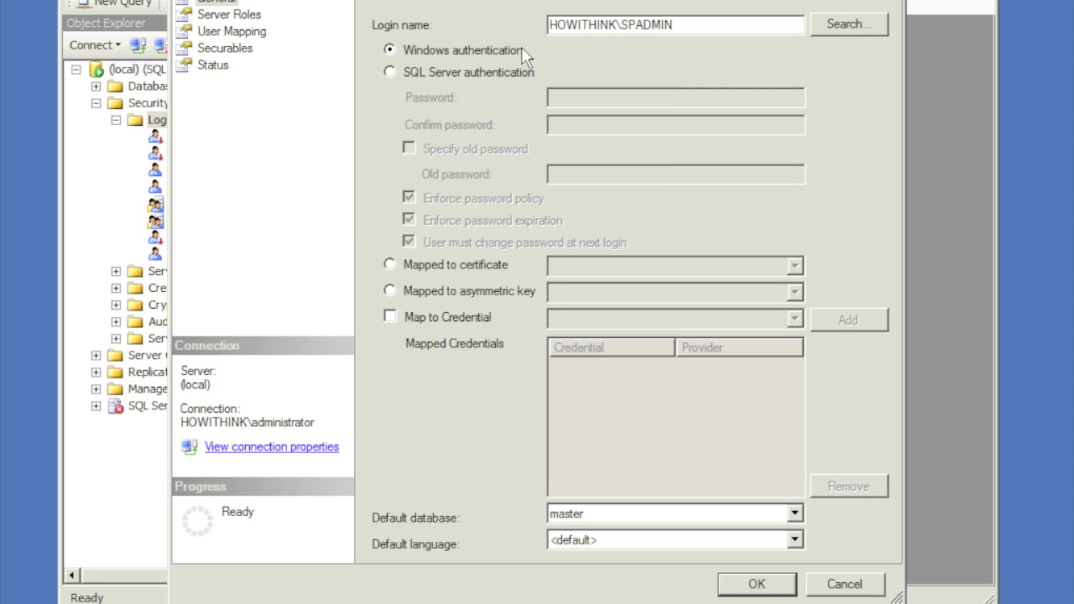
{"action": "left_click", "coordinate": [240, 16]}
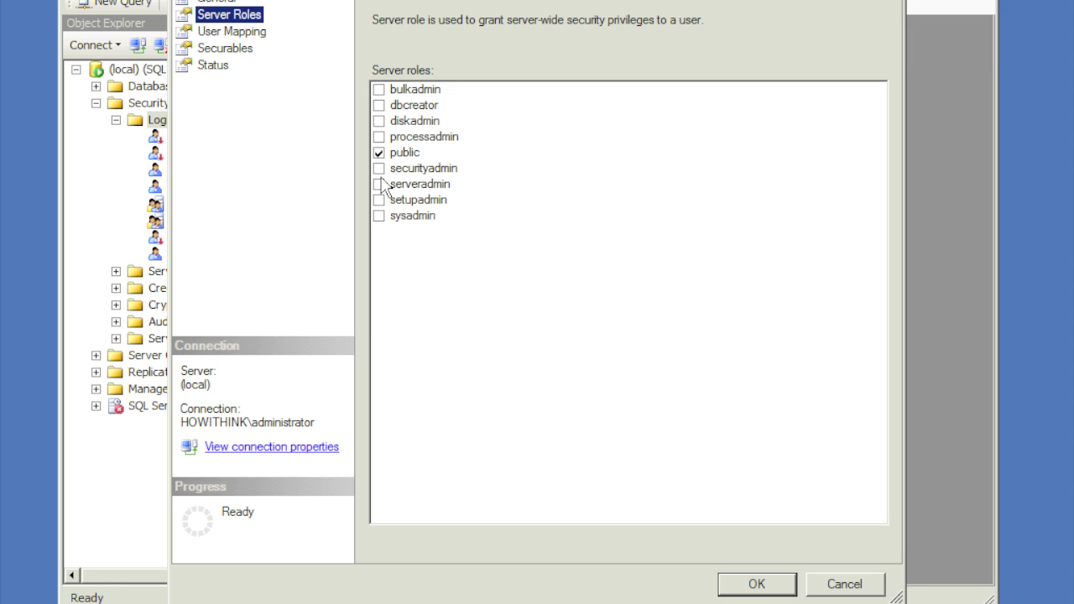
Tick the dbcreator and securityadmin server roles and create the HOWITHINK\SPADMIN login.
{"action": "left_click", "coordinate": [378, 106]}
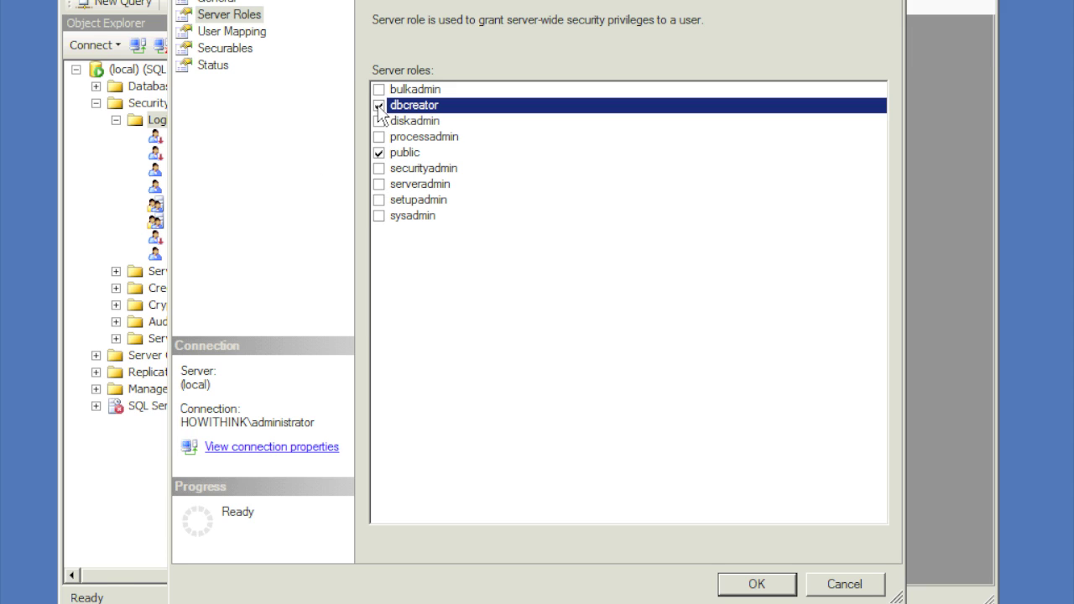
{"action": "left_click", "coordinate": [379, 170]}
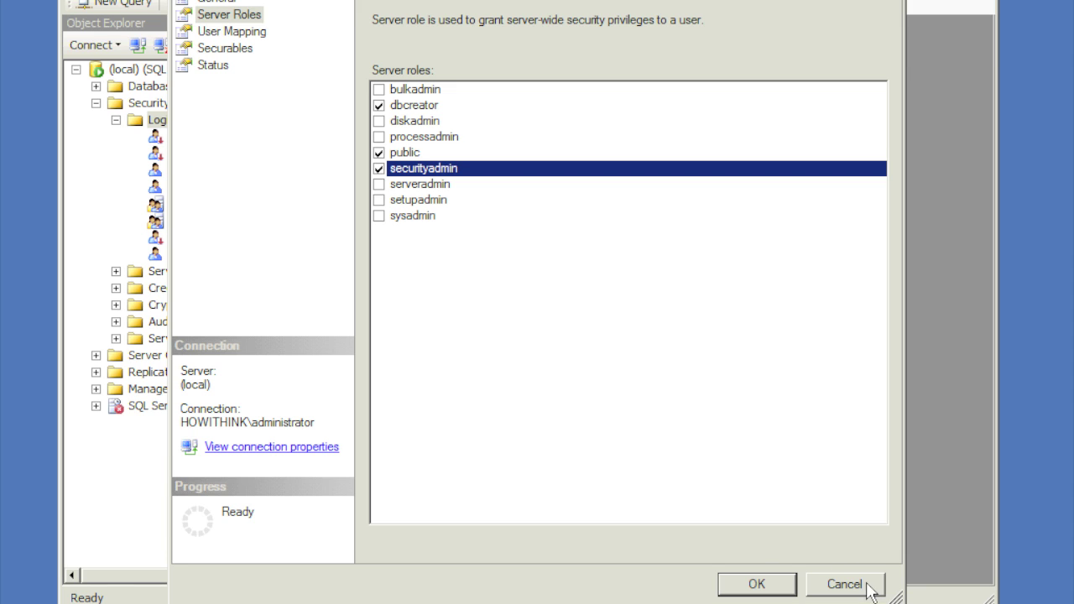
{"action": "left_click", "coordinate": [756, 585]}
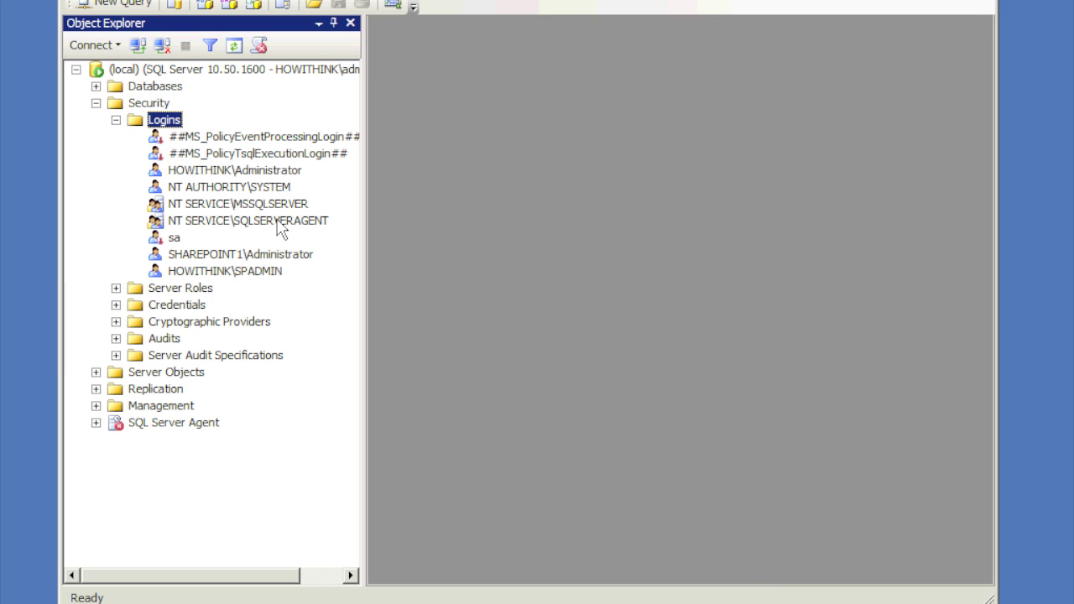
Select the new HOWITHINK\SPADMIN login in the Logins folder.
{"action": "left_click", "coordinate": [241, 278]}
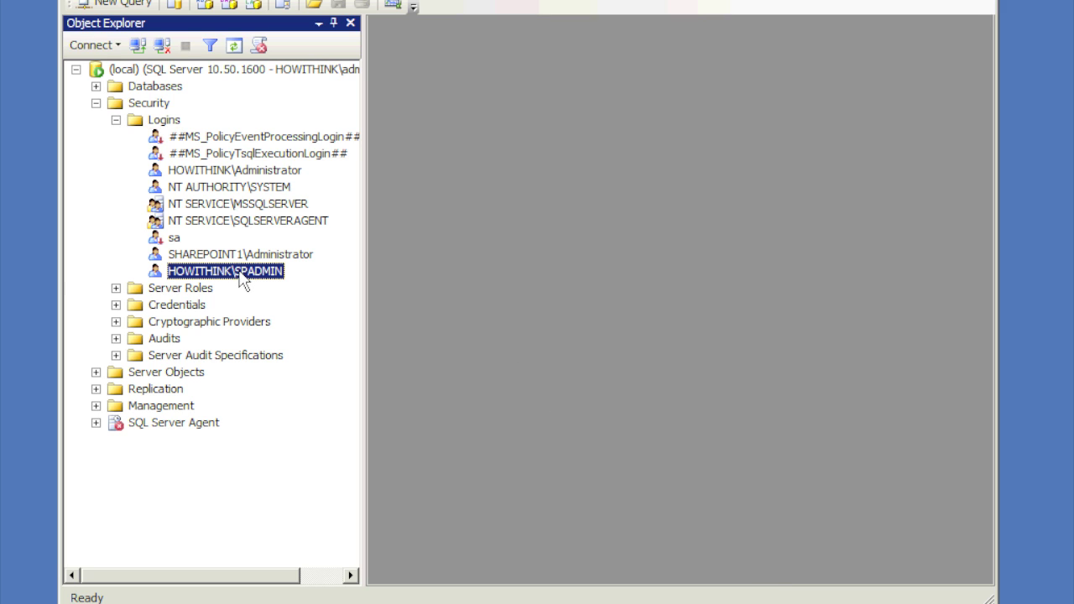